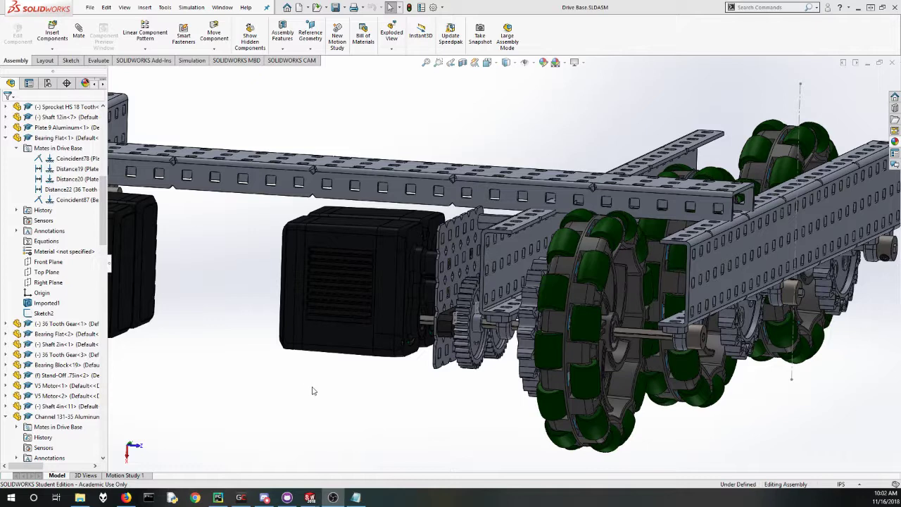
Step: Inspect the coincident mate holding the bearing flat against the aluminum plate beside the drive motor
scroll(448, 329, "down", 3)
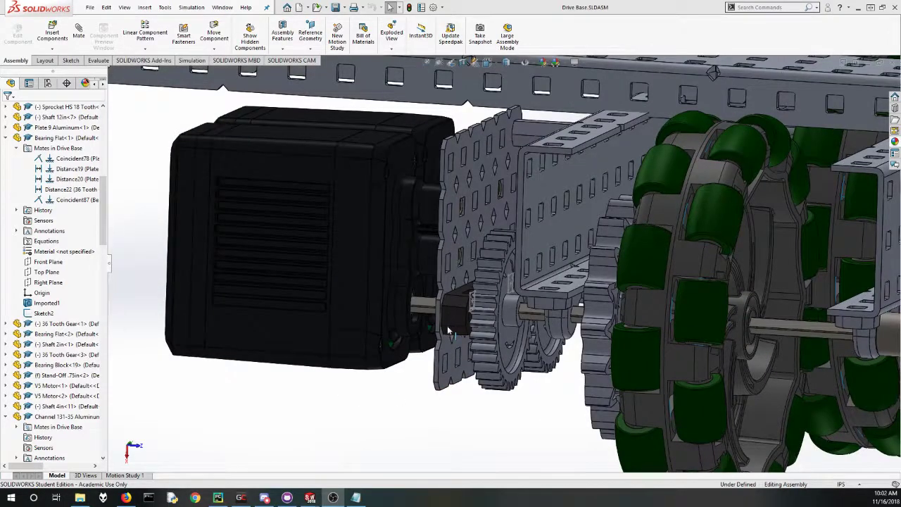
scroll(448, 329, "down", 2)
scroll(439, 326, "down", 2)
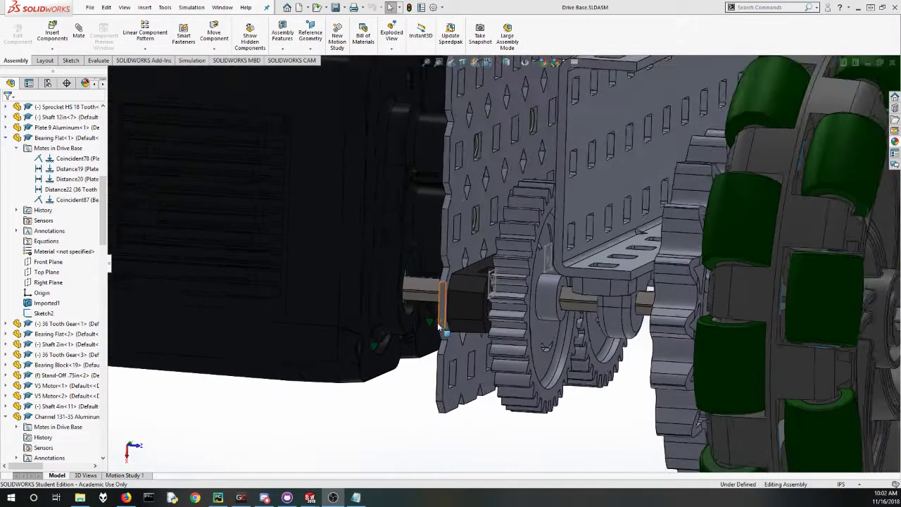
scroll(440, 326, "down", 1)
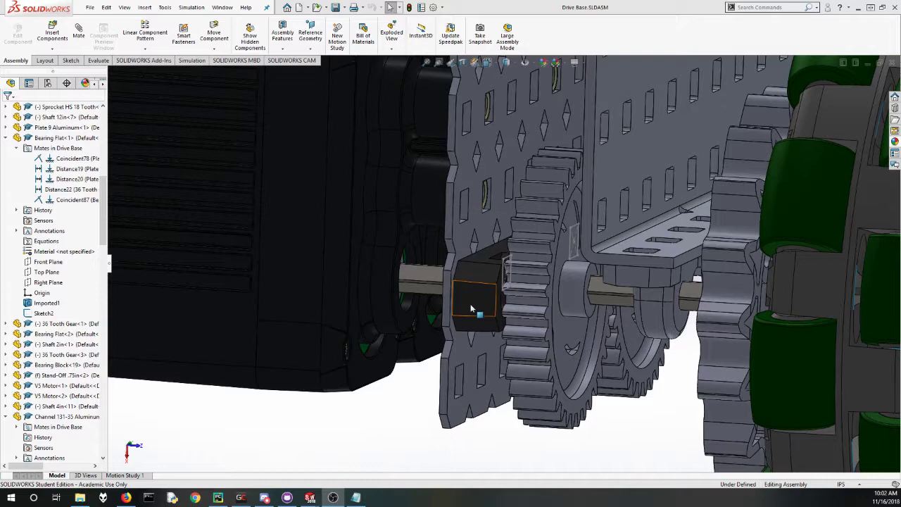
left_click(471, 308)
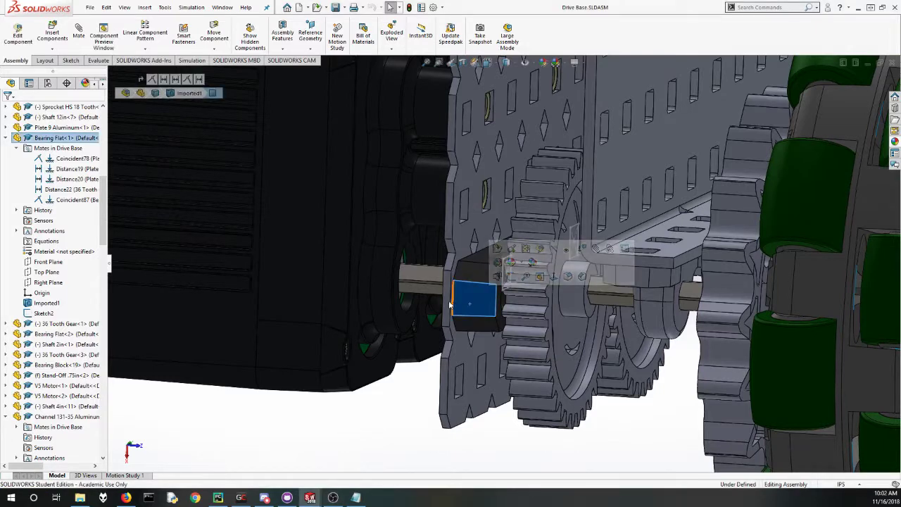
left_click(447, 301)
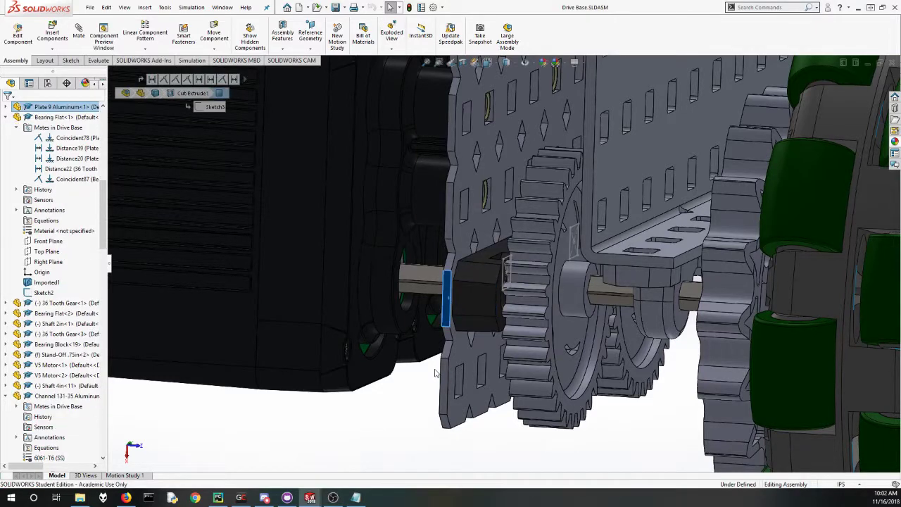
left_click(473, 302)
left_click(75, 139)
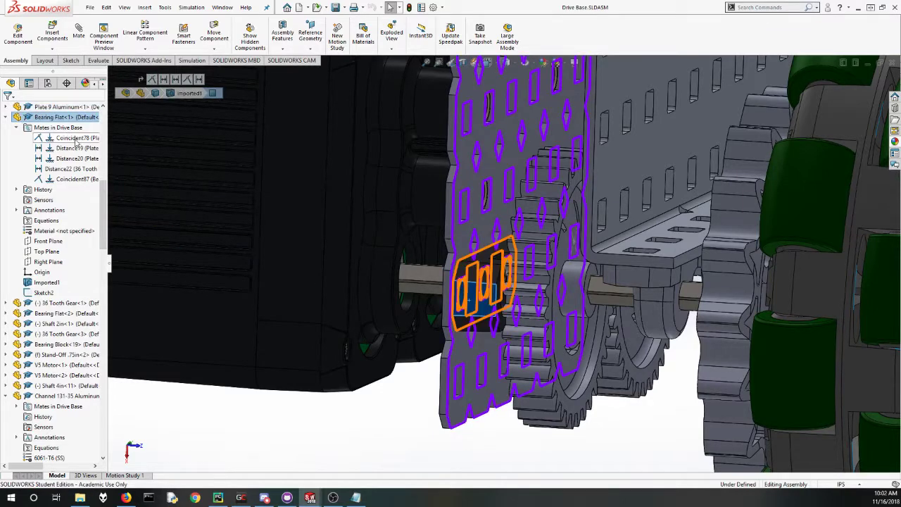
middle_click_drag(468, 309, 473, 335)
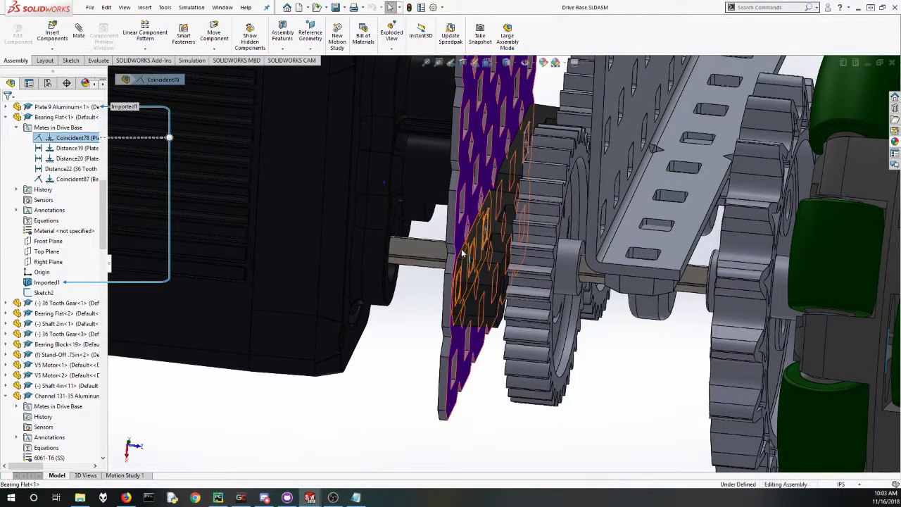
Step: Inspect the bearing flat's two distance mates to the plate and examine how their edges line up from several angles
key("Down")
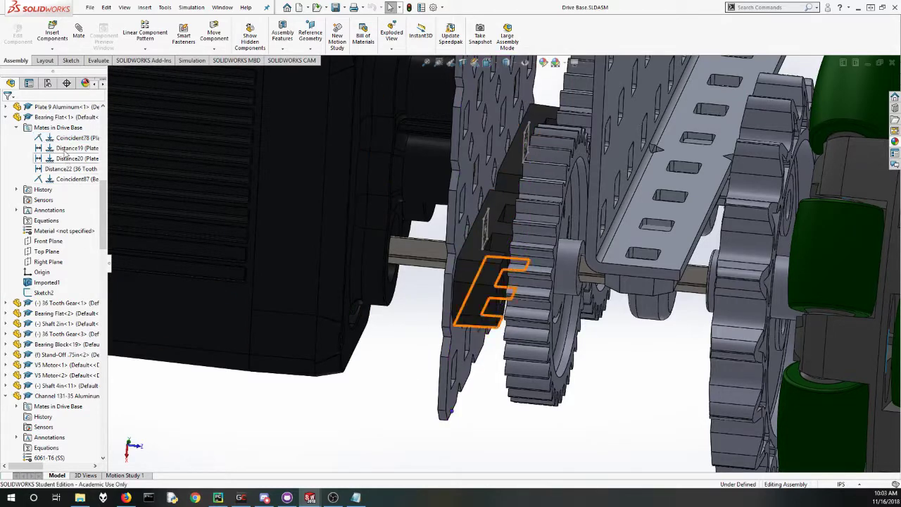
middle_click_drag(491, 301, 477, 270)
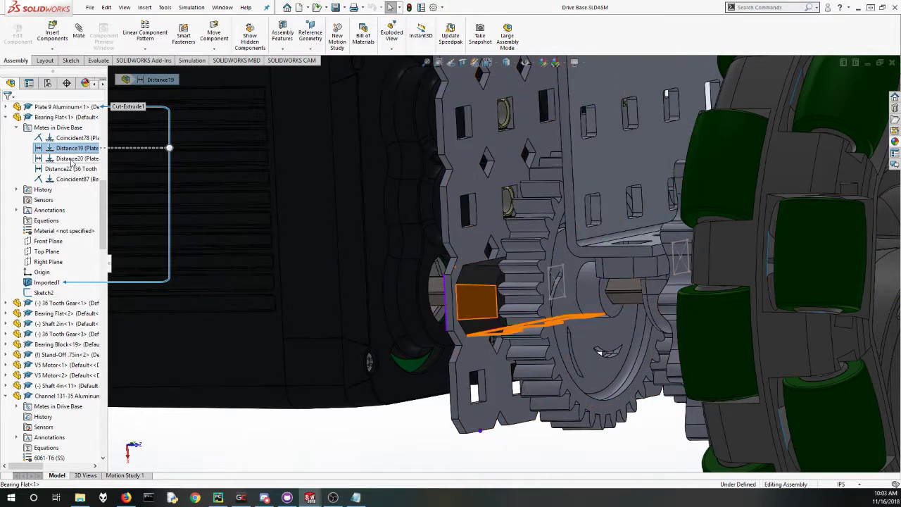
left_click(71, 159)
middle_click_drag(443, 428, 443, 409)
left_click(462, 425)
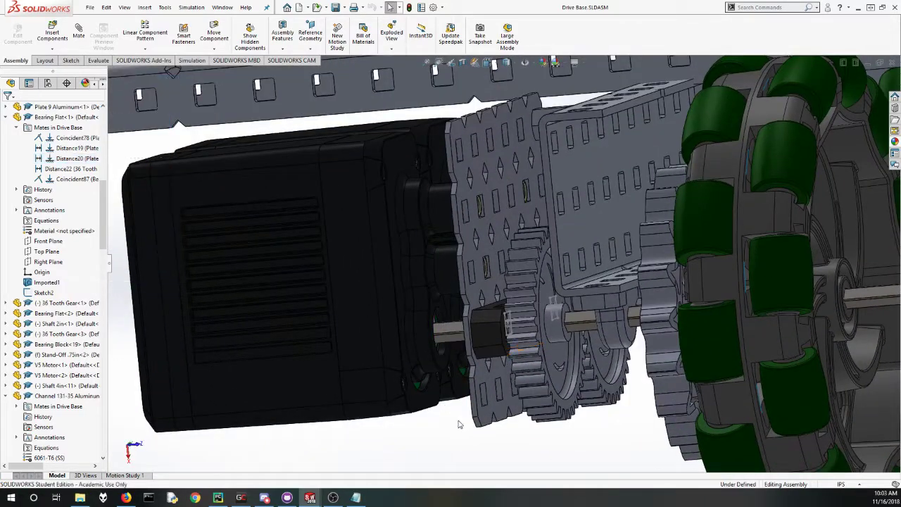
scroll(454, 352, "up", 3)
middle_click_drag(516, 312, 483, 322)
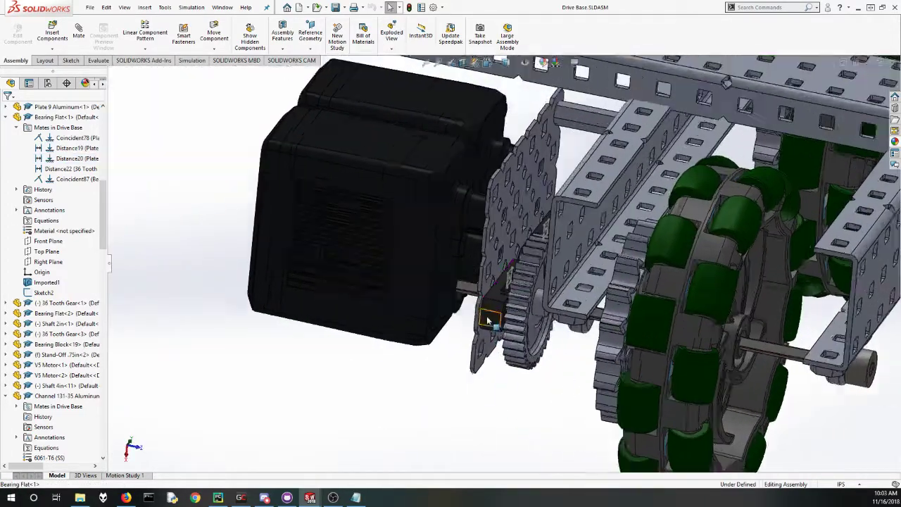
scroll(483, 321, "down", 4)
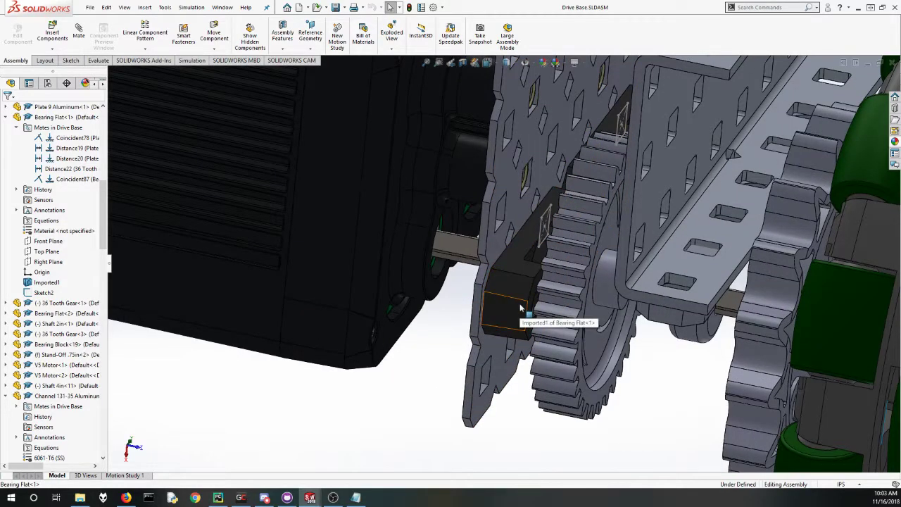
middle_click_drag(521, 308, 522, 312)
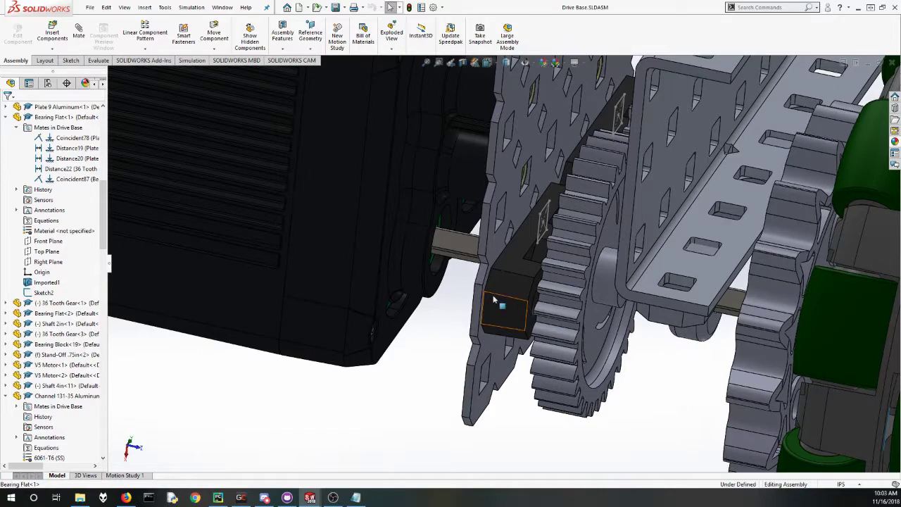
middle_click_drag(487, 289, 498, 227)
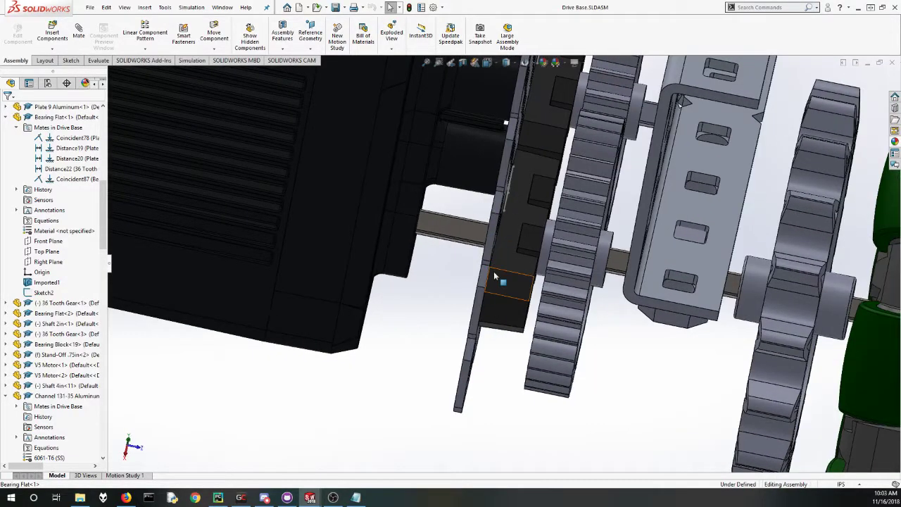
middle_click_drag(491, 275, 556, 211)
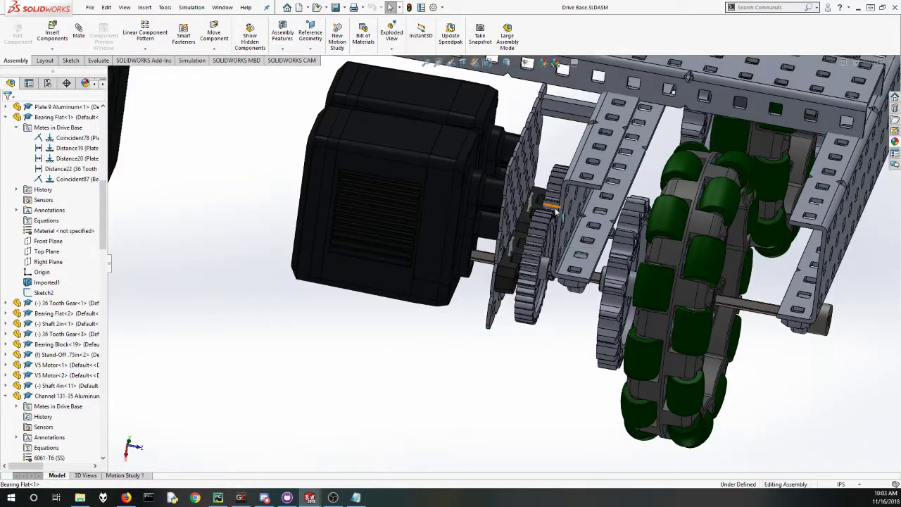
Step: Switch to the Assem1 assembly containing the C-channel, flat bearing, bearing block and standoff
mouse_move(315, 500)
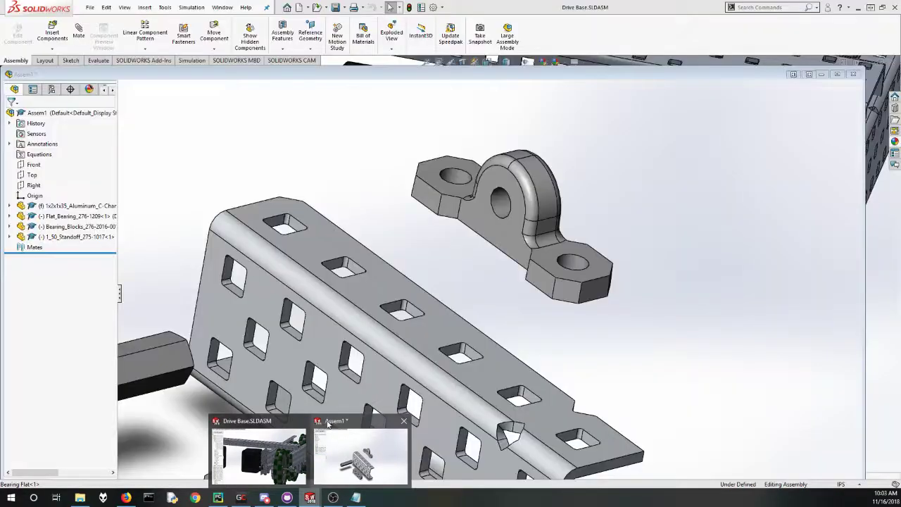
left_click(356, 447)
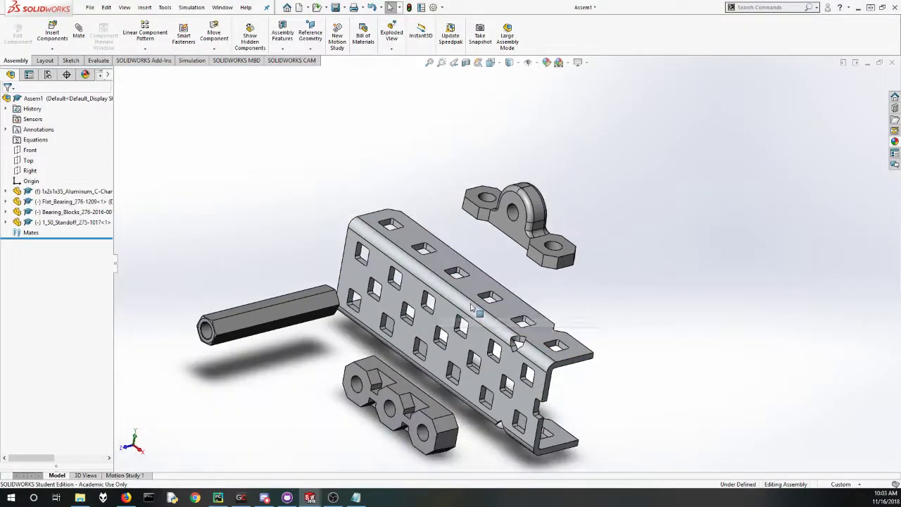
scroll(521, 323, "down", 3)
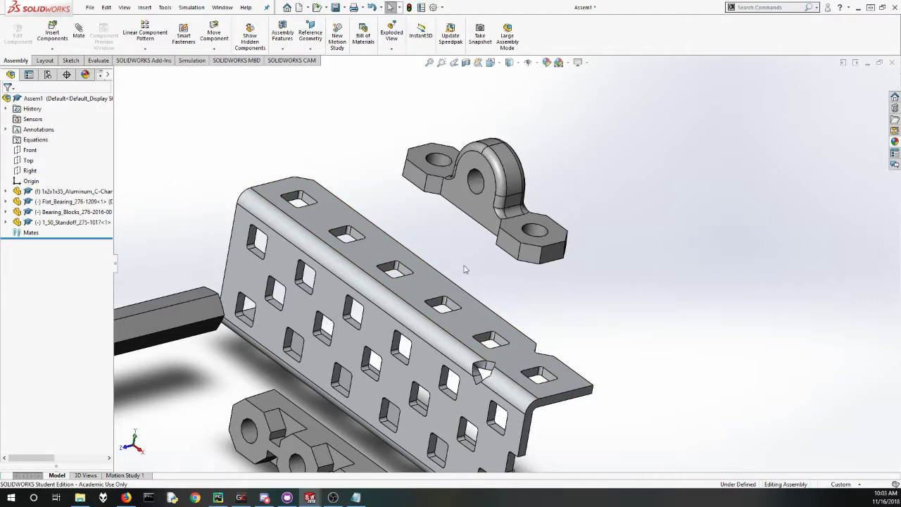
middle_click_drag(463, 268, 468, 231)
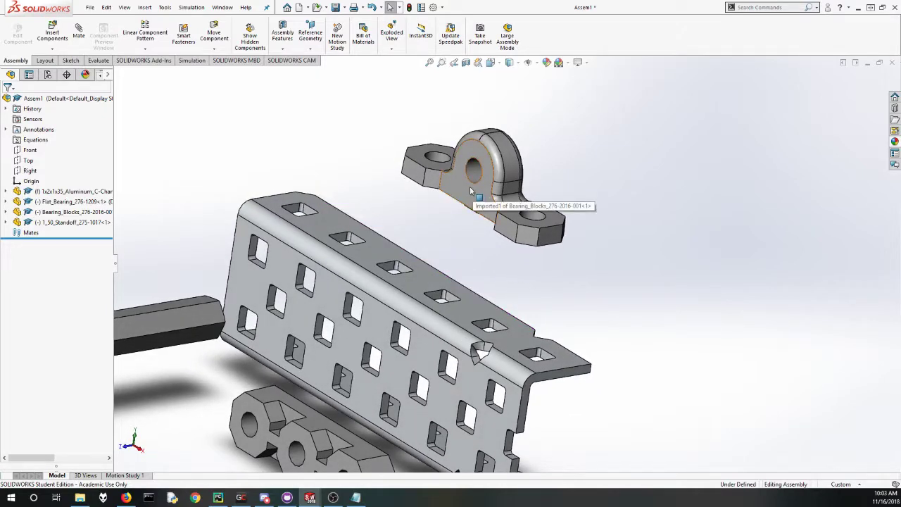
Step: Mate the square peg under the bearing block to a square hole on the C-channel's upper flange with a Profile Center mate
left_click(79, 35)
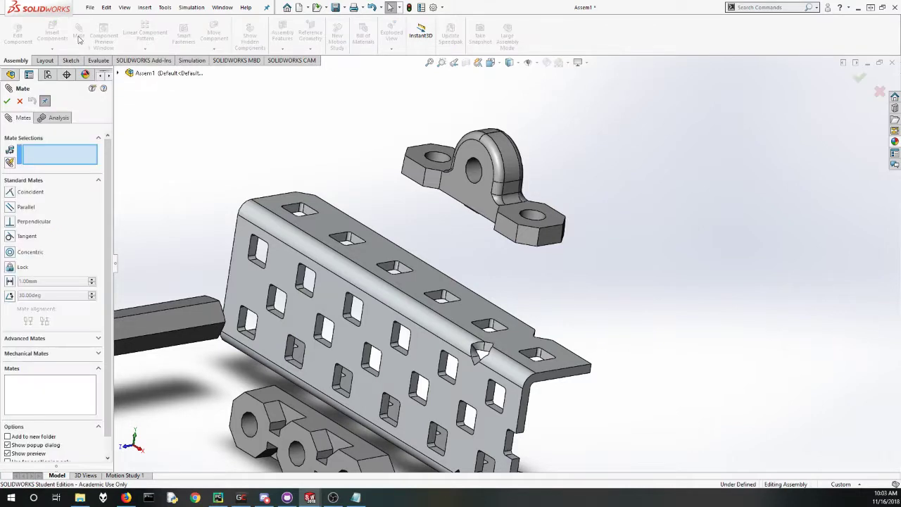
left_click(28, 338)
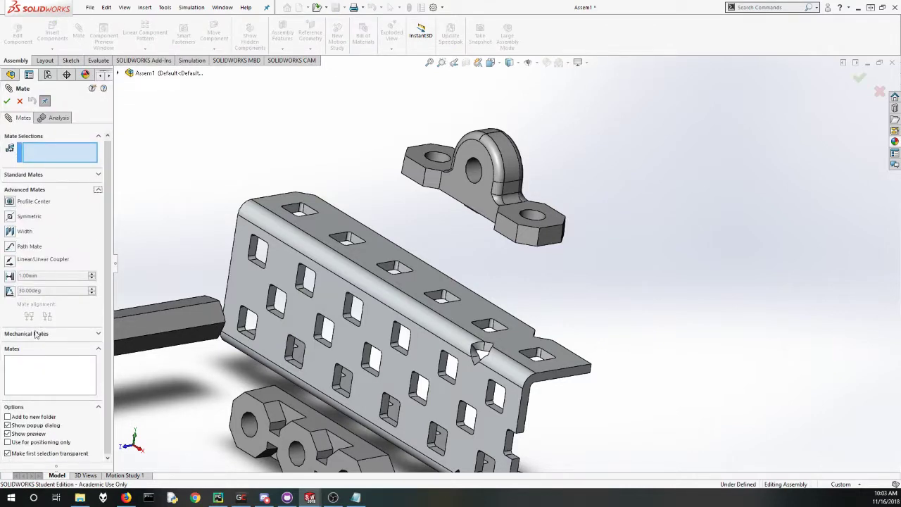
left_click(10, 202)
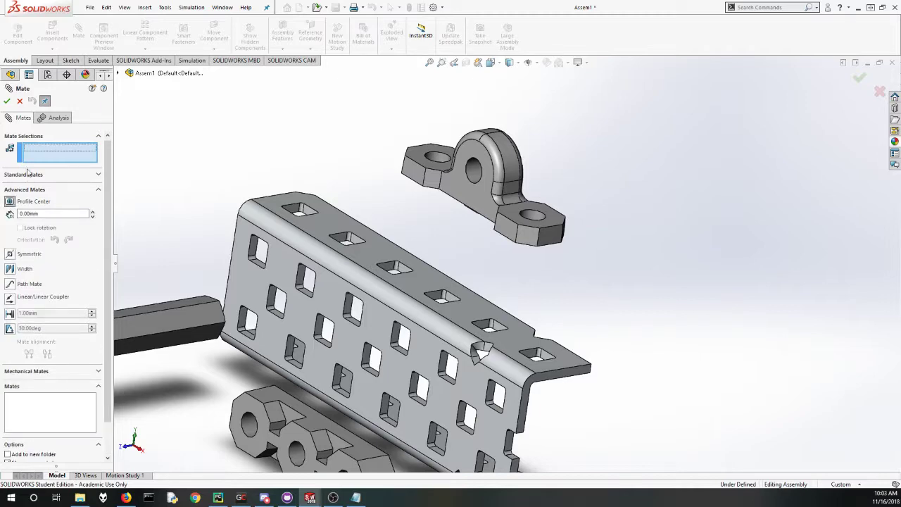
scroll(524, 290, "down", 10)
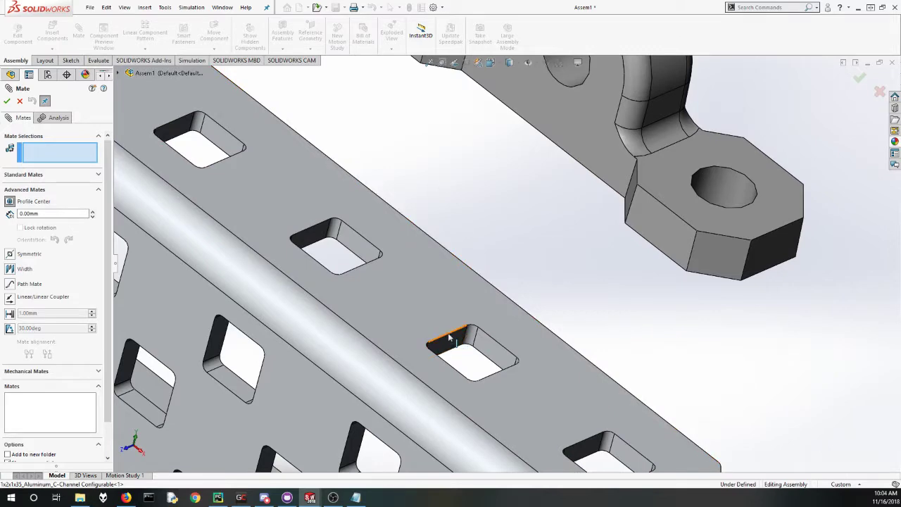
left_click(449, 339)
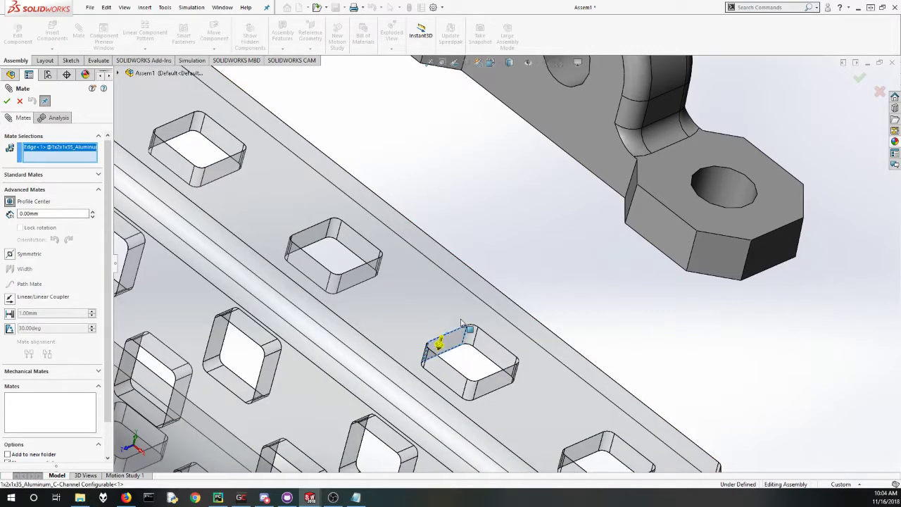
scroll(476, 341, "up", 4)
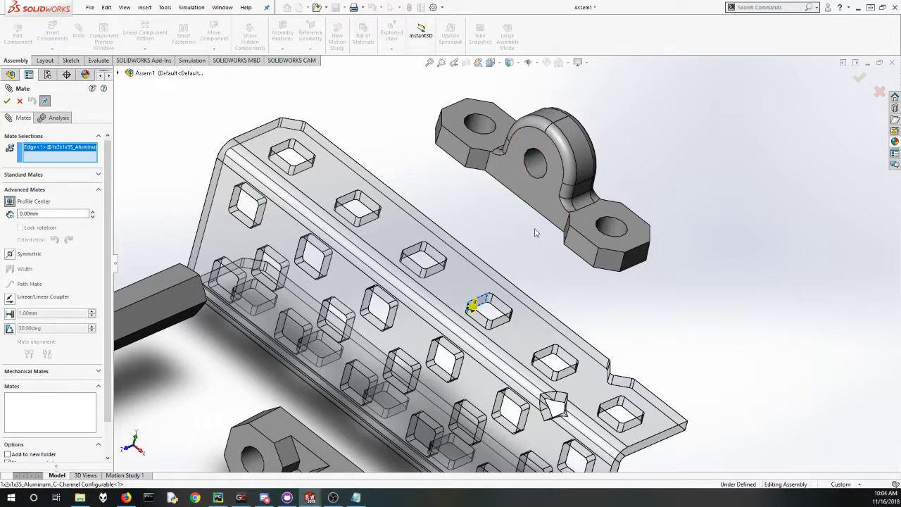
middle_click_drag(510, 246, 556, 168)
scroll(559, 217, "down", 5)
scroll(557, 168, "down", 4)
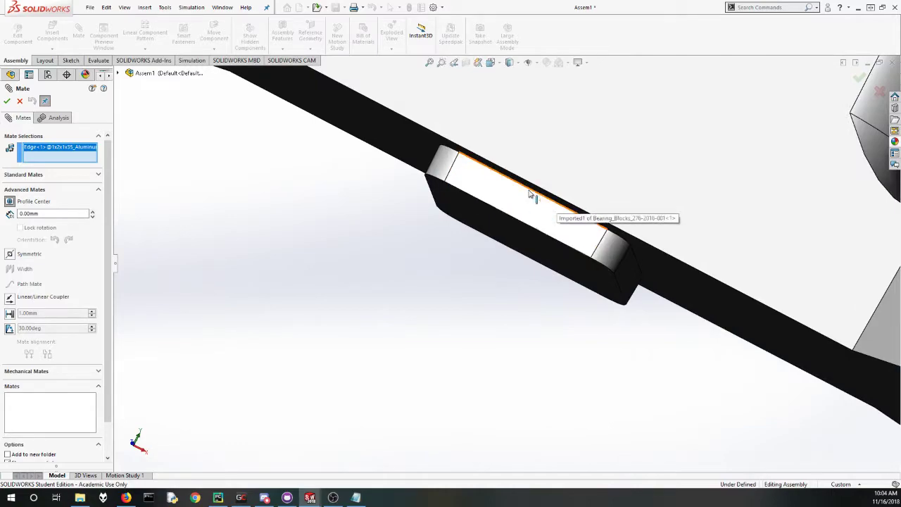
left_click(532, 194)
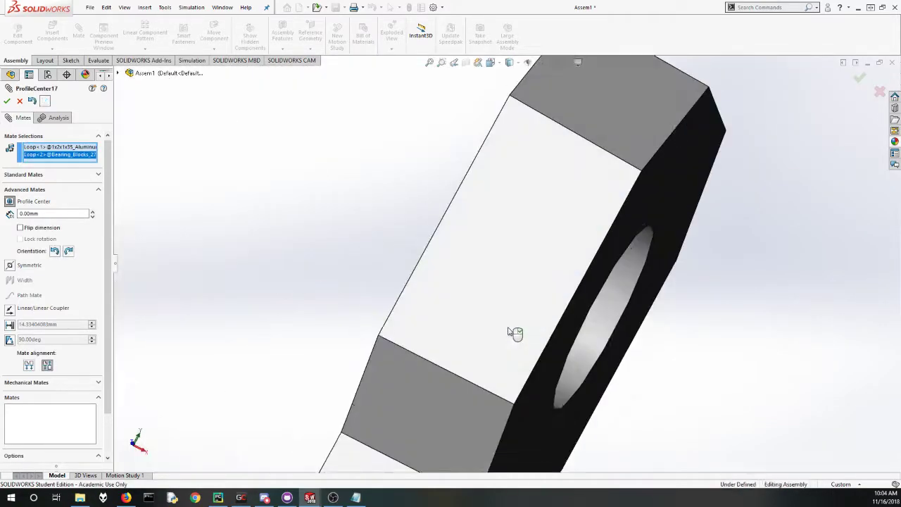
Step: Examine the bearing block's mate preview and compare its square peg profile with the C-channel's square holes
scroll(514, 334, "up", 3)
scroll(490, 331, "up", 4)
middle_click_drag(470, 295, 456, 352)
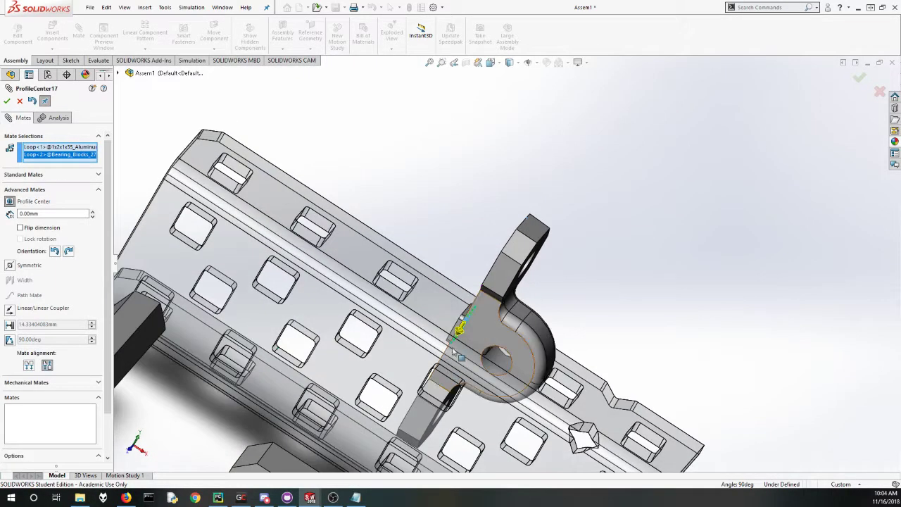
scroll(481, 324, "down", 4)
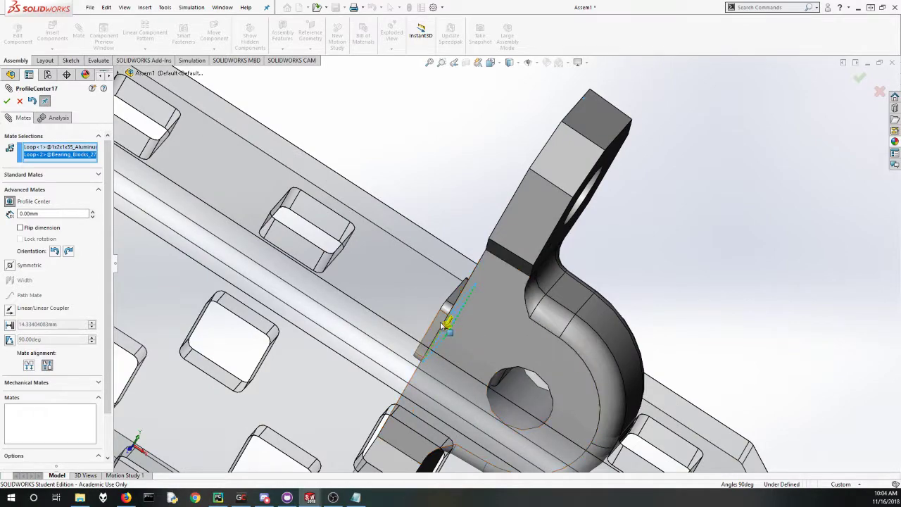
scroll(450, 336, "down", 3)
middle_click_drag(452, 319, 343, 251)
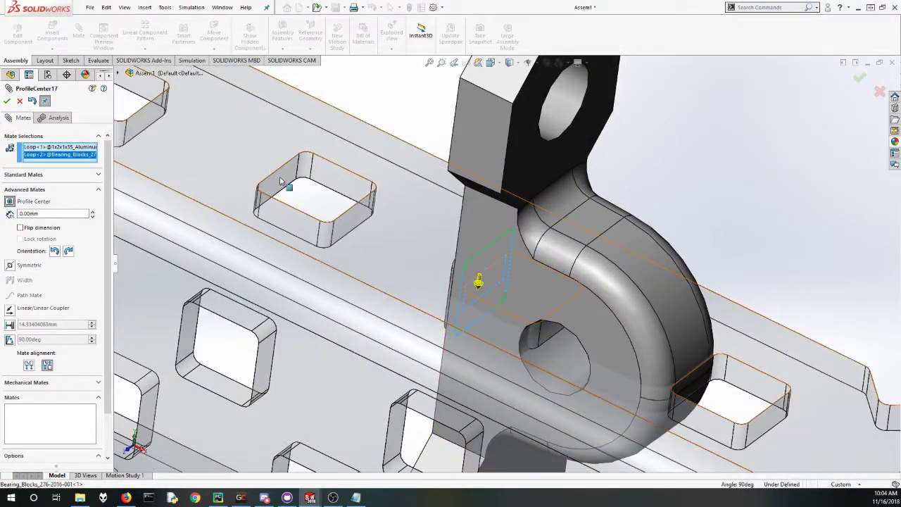
scroll(280, 182, "down", 3)
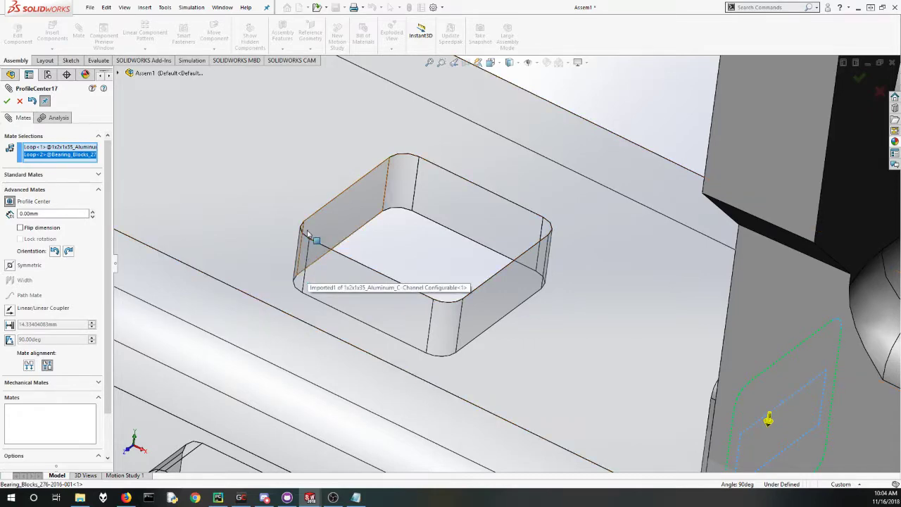
scroll(412, 248, "up", 3)
scroll(612, 327, "down", 5)
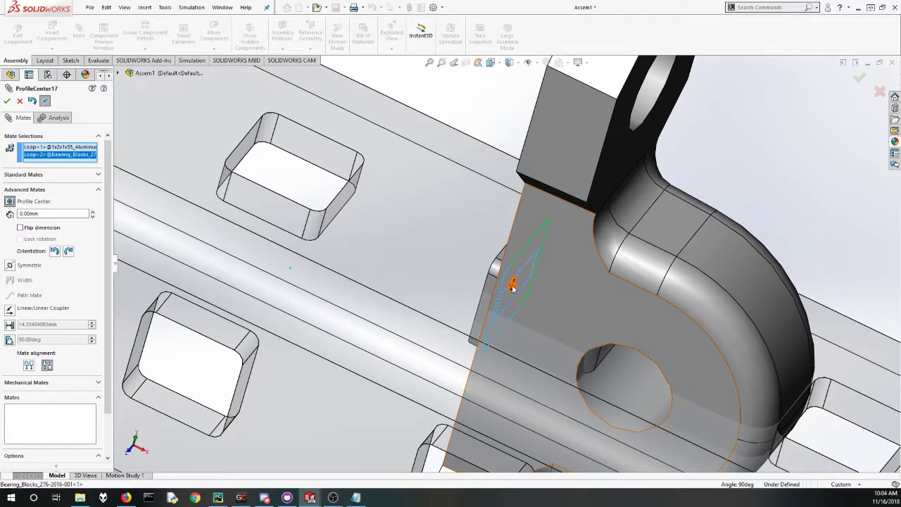
Step: Rotate the Profile Center mate's orientation so the bearing block runs lengthwise along the C-channel, and check how its peg seats in the hole
scroll(502, 335, "up", 1)
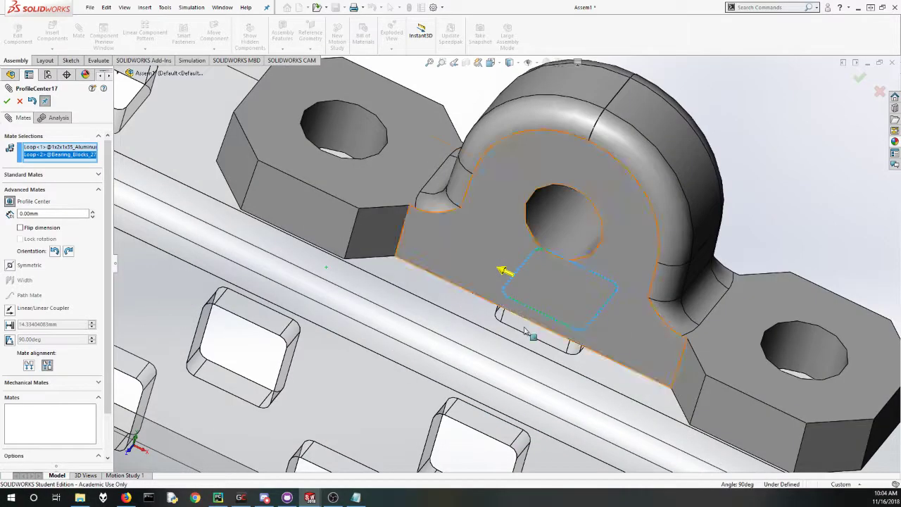
scroll(533, 331, "up", 4)
middle_click_drag(536, 332, 539, 254)
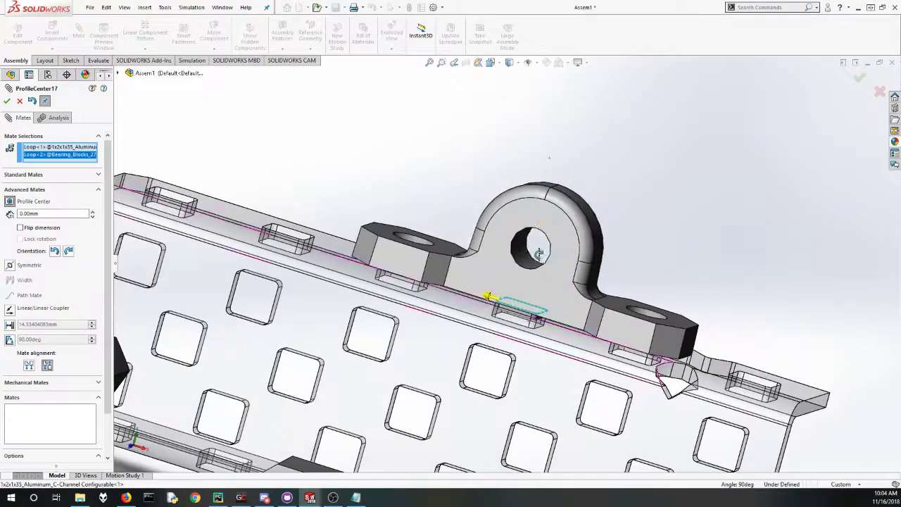
scroll(542, 328, "down", 5)
middle_click_drag(530, 338, 521, 279)
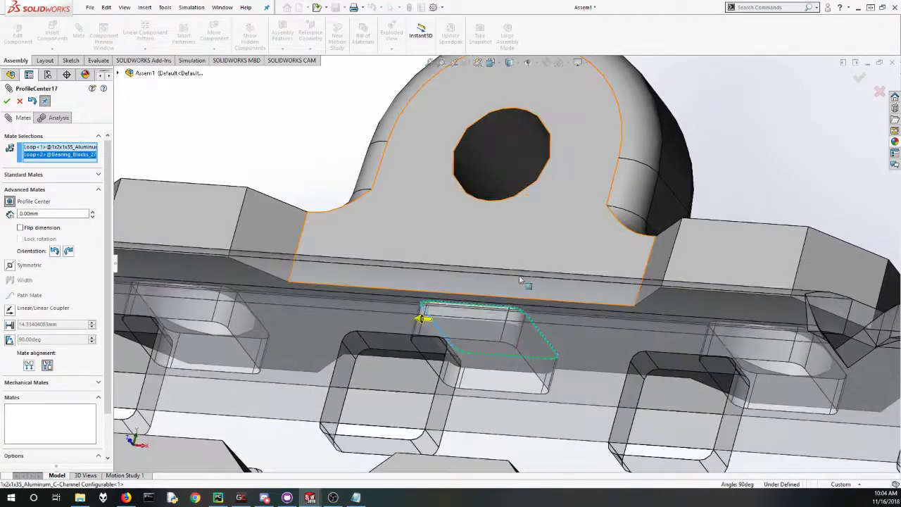
Step: Examine the bearing block's square peg against its C-channel hole from below and from above in the Profile Center preview
scroll(519, 280, "down", 3)
scroll(451, 335, "up", 3)
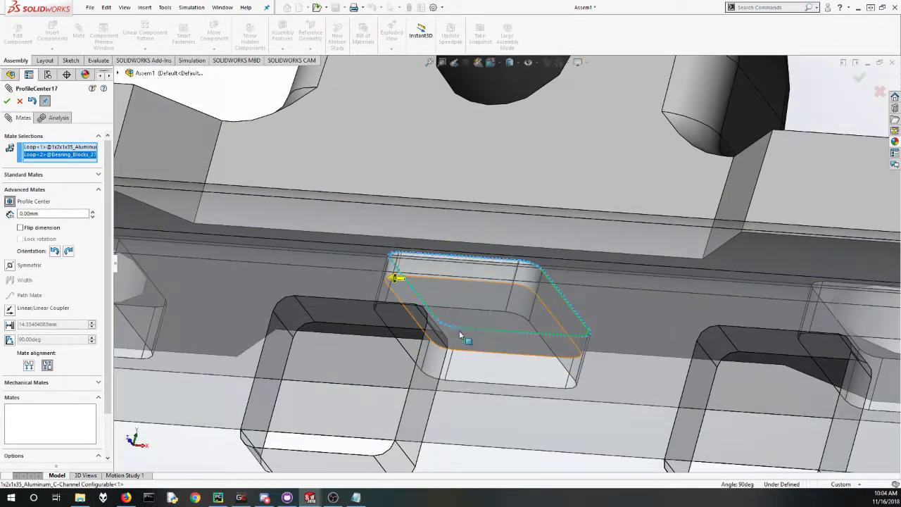
scroll(476, 310, "up", 4)
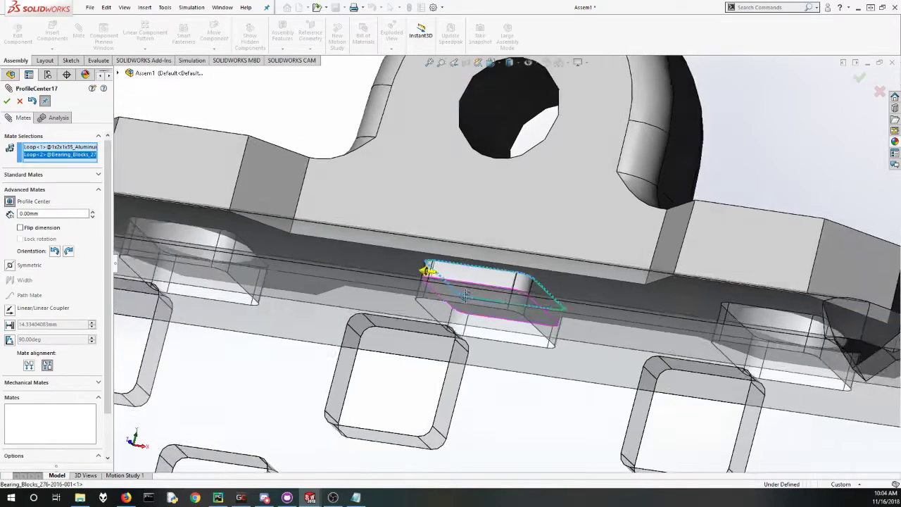
middle_click_drag(465, 296, 268, 334)
scroll(444, 283, "up", 3)
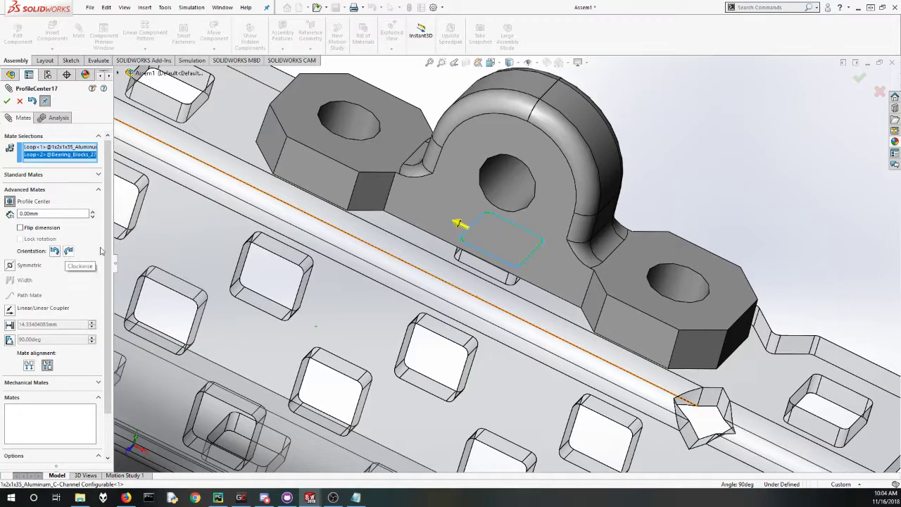
middle_click_drag(435, 265, 440, 276)
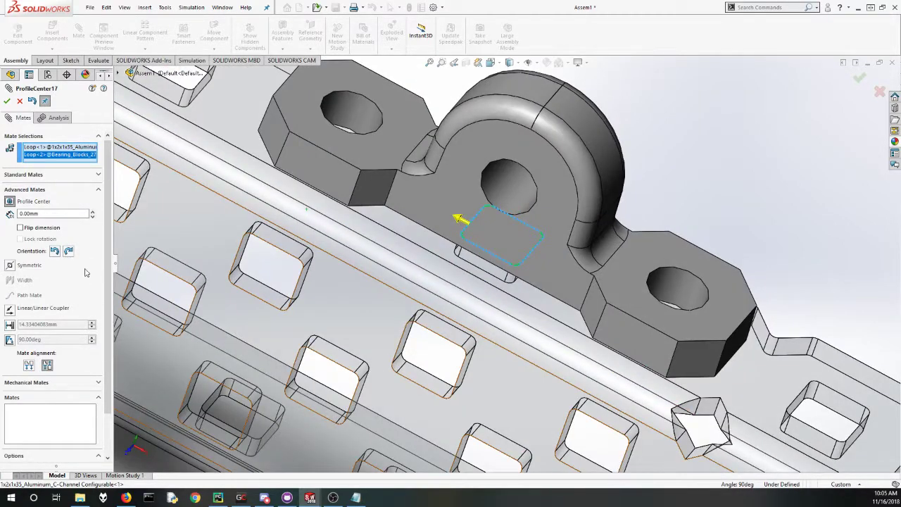
Step: Turn the Profile Center orientation clockwise twice, keeping the bearing block lengthwise along the C-channel, and accept the mate
left_click(69, 251)
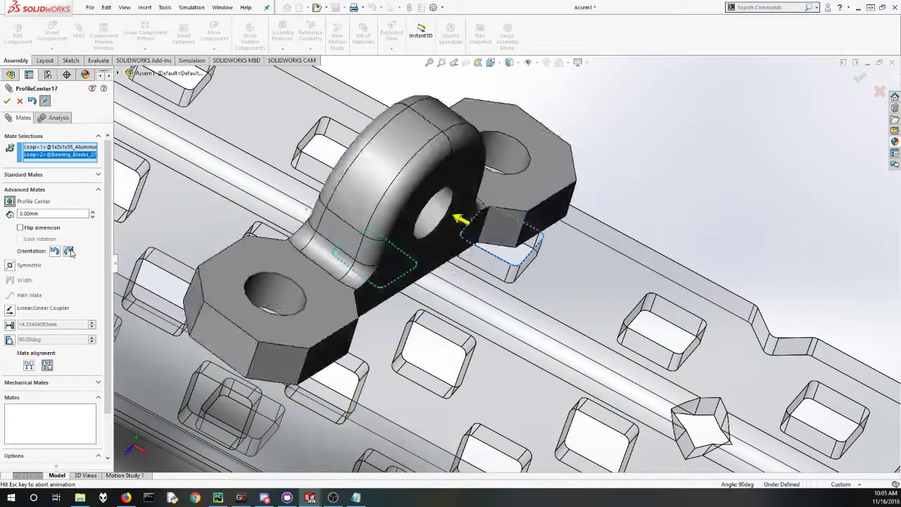
left_click(70, 252)
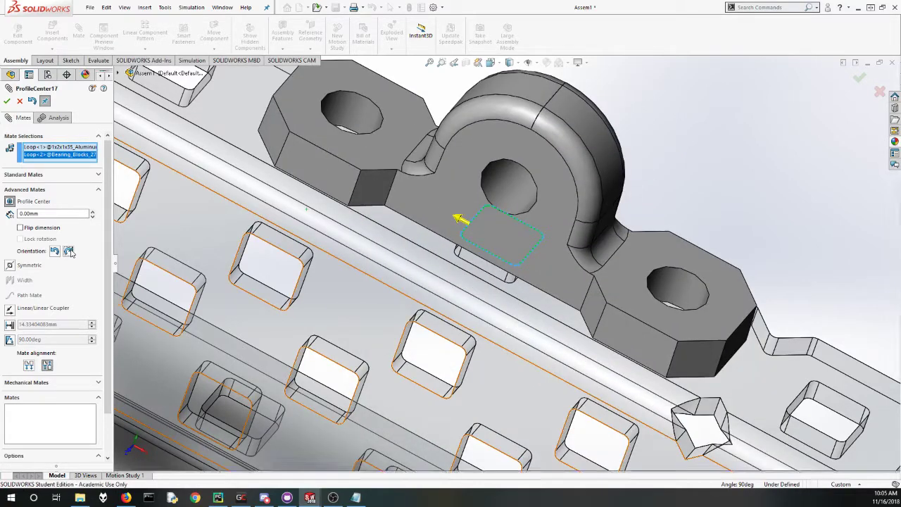
scroll(378, 266, "up", 1)
middle_click_drag(378, 267, 473, 262)
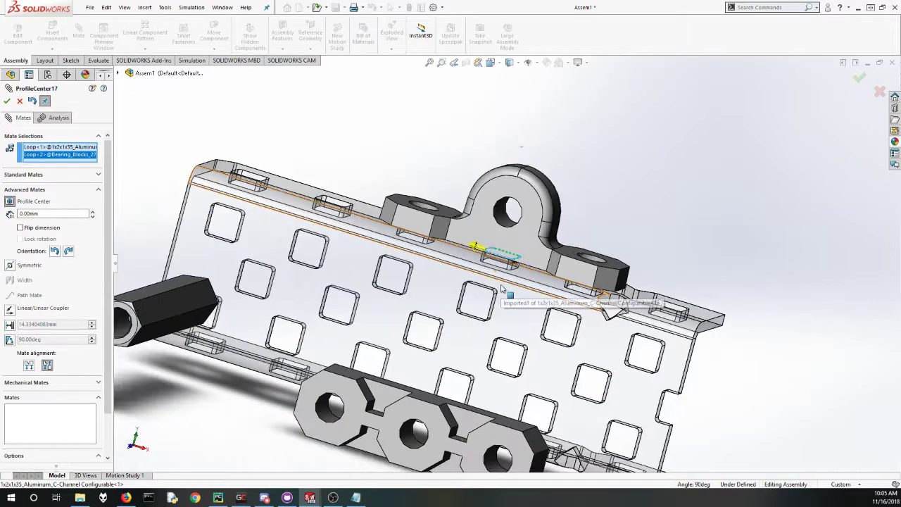
scroll(493, 289, "up", 2)
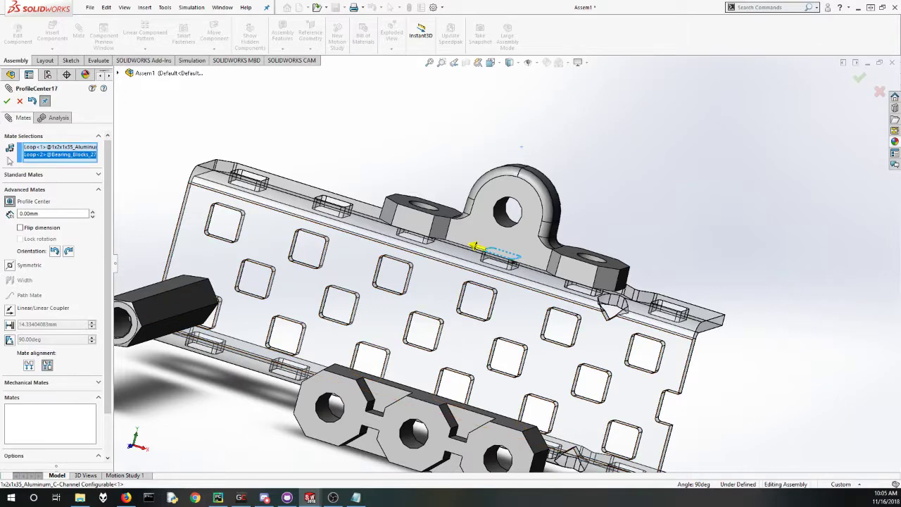
left_click(8, 103)
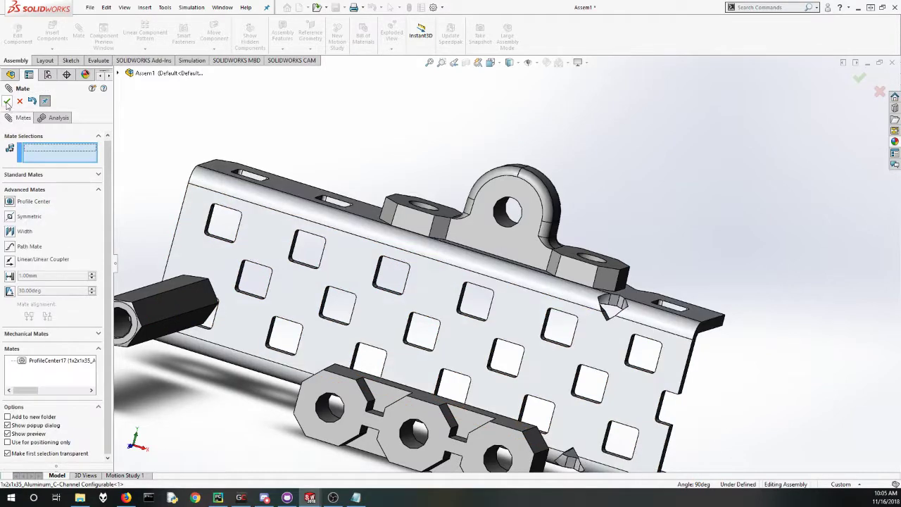
scroll(610, 217, "down", 2)
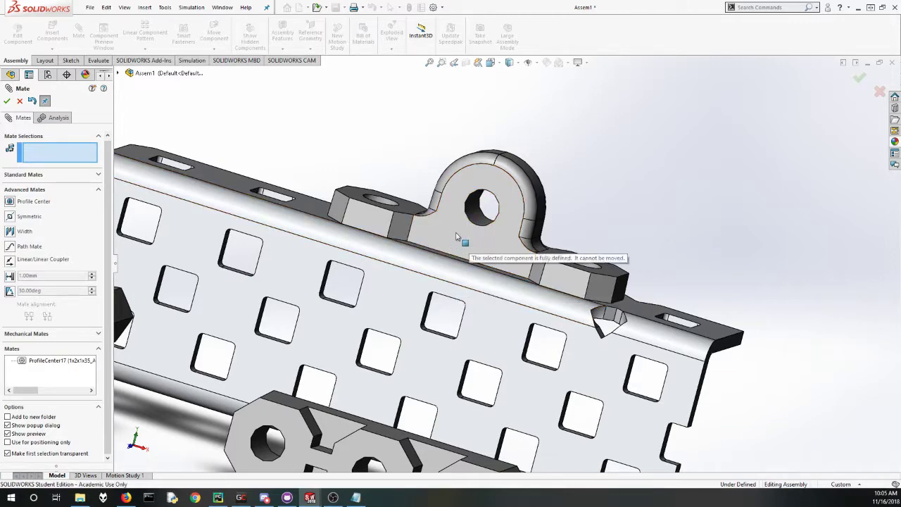
Step: Set up a Profile Center mate using the circular edge of the flat bearing's middle hole on its pegged side
scroll(467, 247, "up", 2)
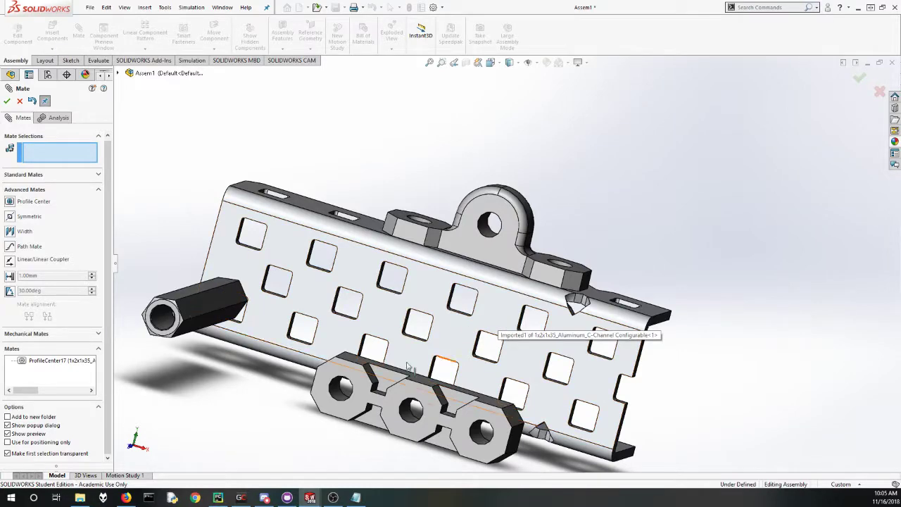
middle_click_drag(355, 378, 389, 408)
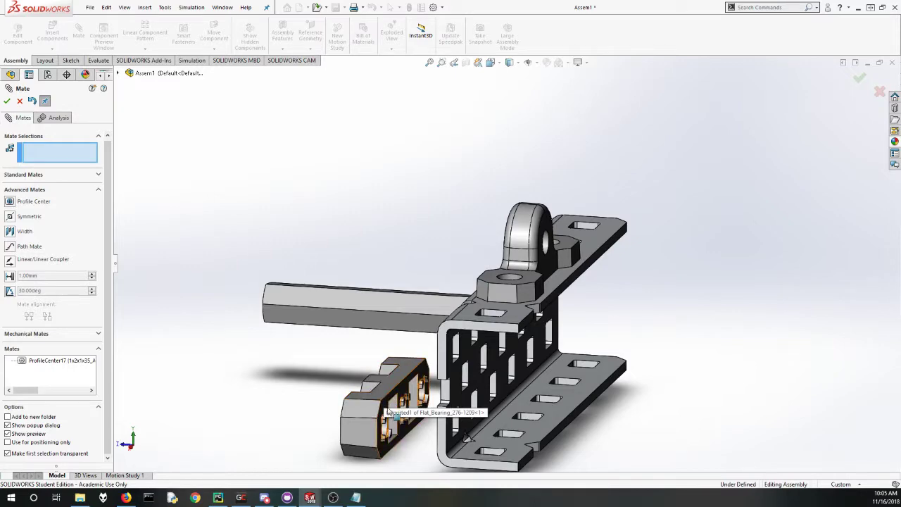
scroll(407, 428, "down", 2)
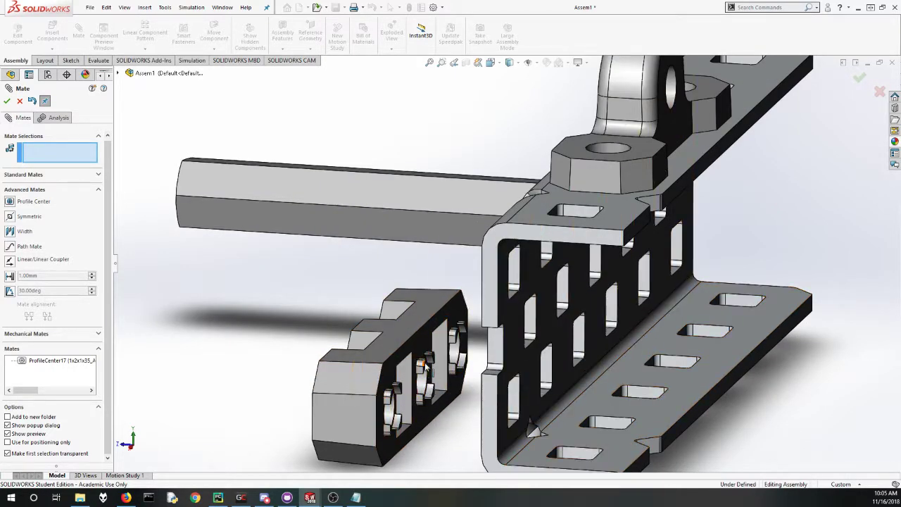
scroll(416, 376, "down", 3)
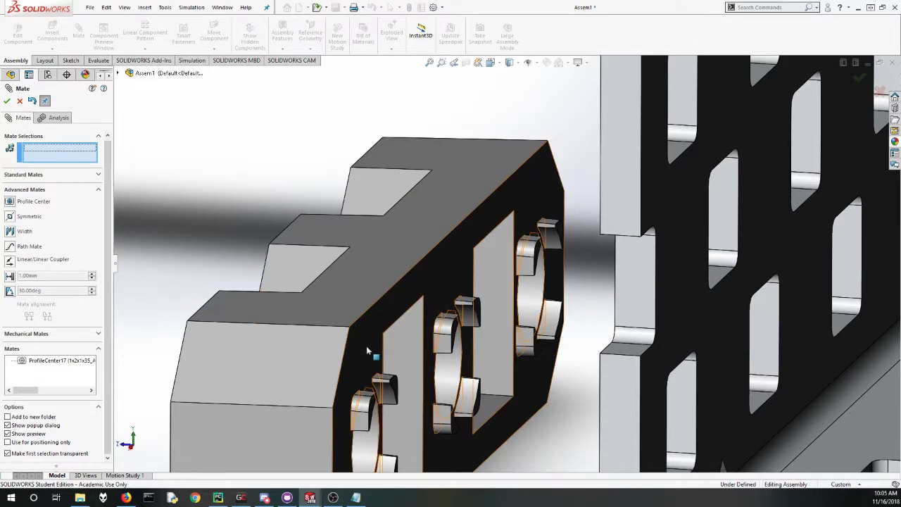
scroll(462, 313, "down", 2)
scroll(461, 313, "down", 2)
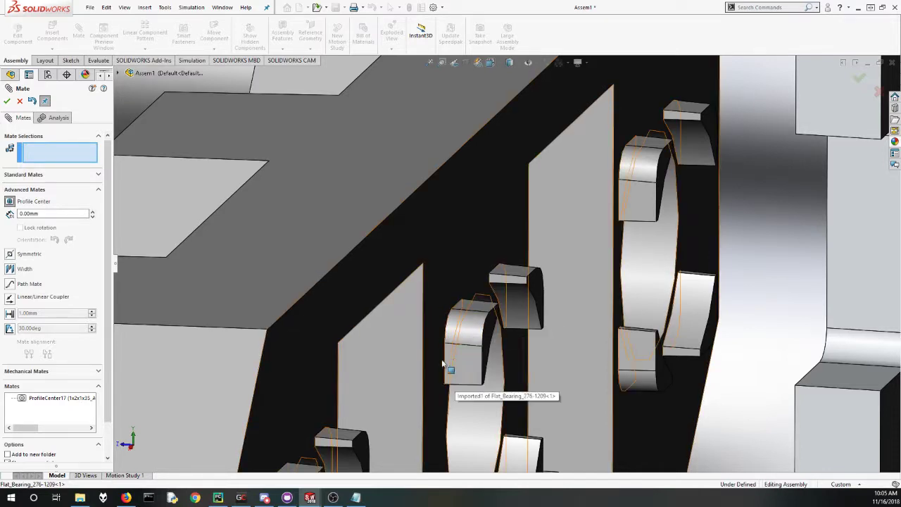
scroll(447, 359, "up", 2)
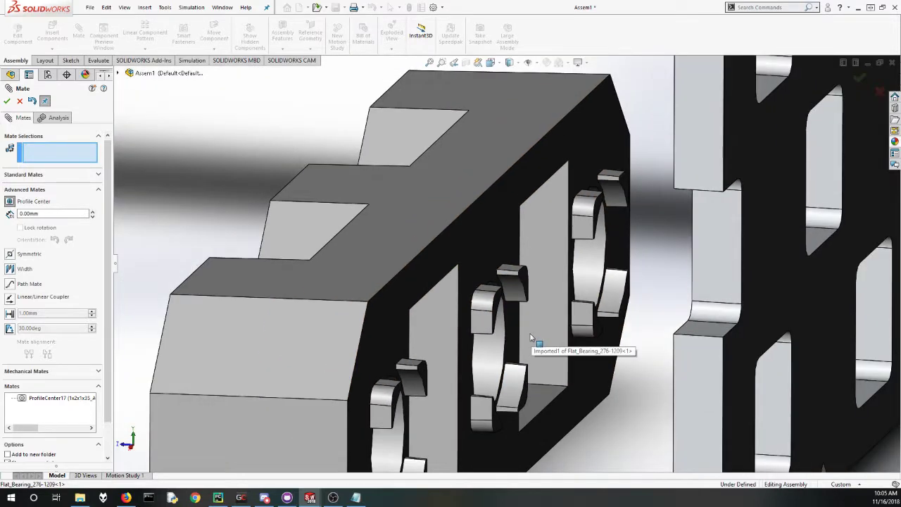
scroll(505, 331, "up", 1)
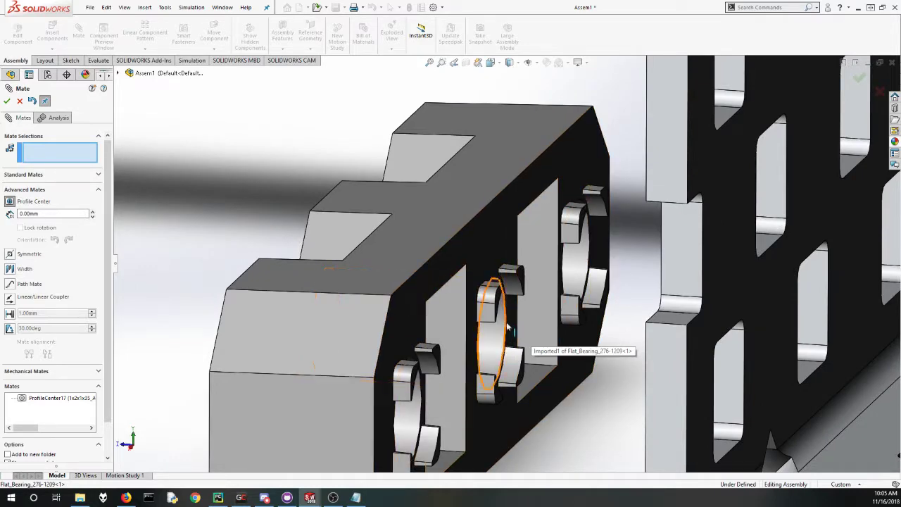
left_click(507, 325)
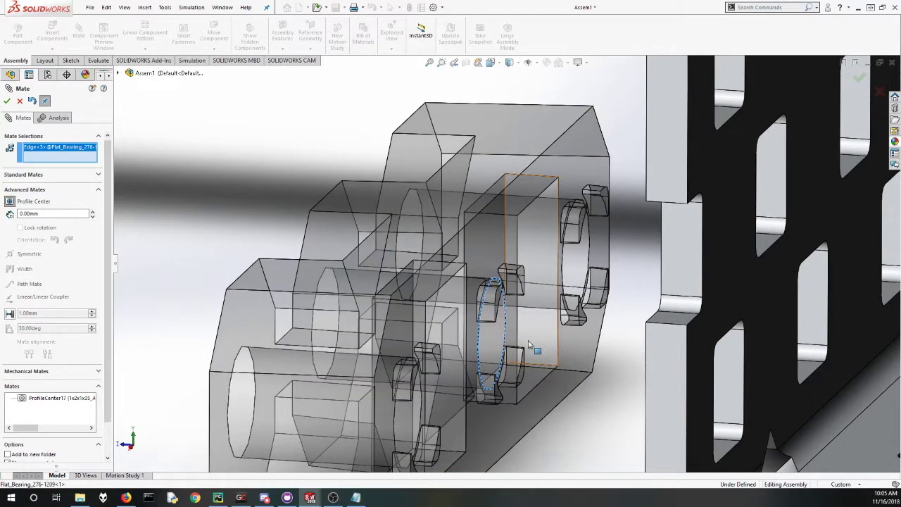
Step: Center the flat bearing's middle hole on a square hole in the outer face of the C-channel's web and accept the mate
scroll(528, 340, "up", 3)
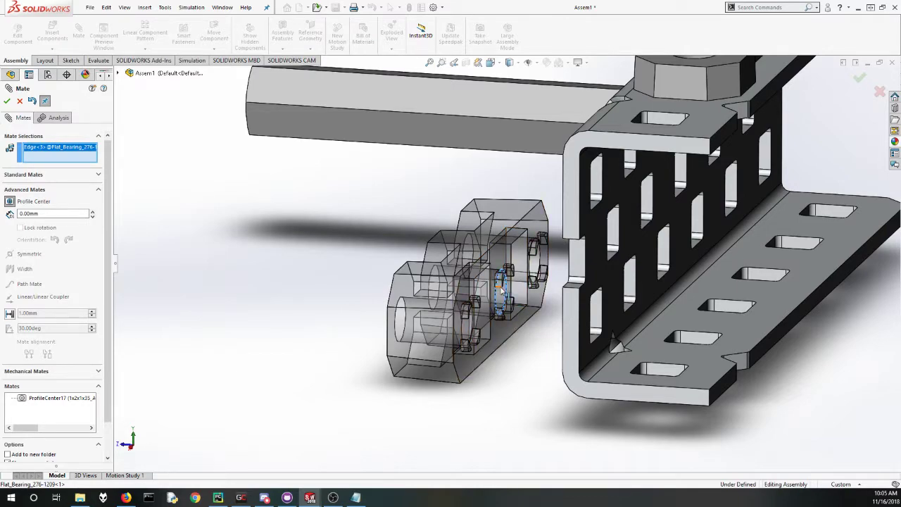
middle_click_drag(529, 309, 673, 239)
scroll(676, 232, "down", 3)
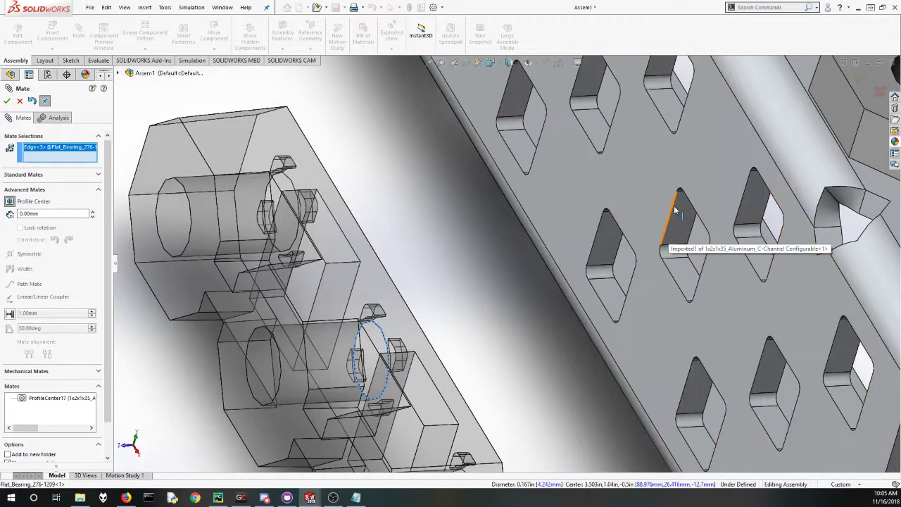
left_click(674, 206)
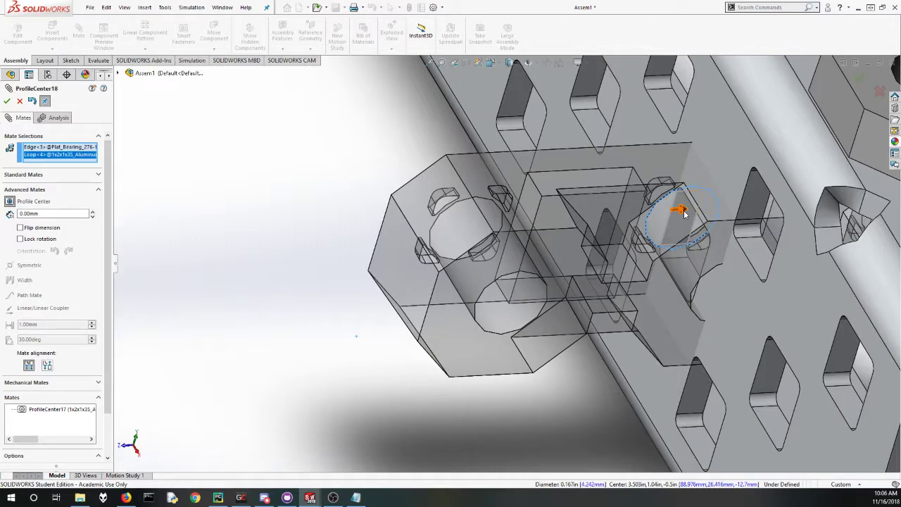
scroll(668, 204, "up", 4)
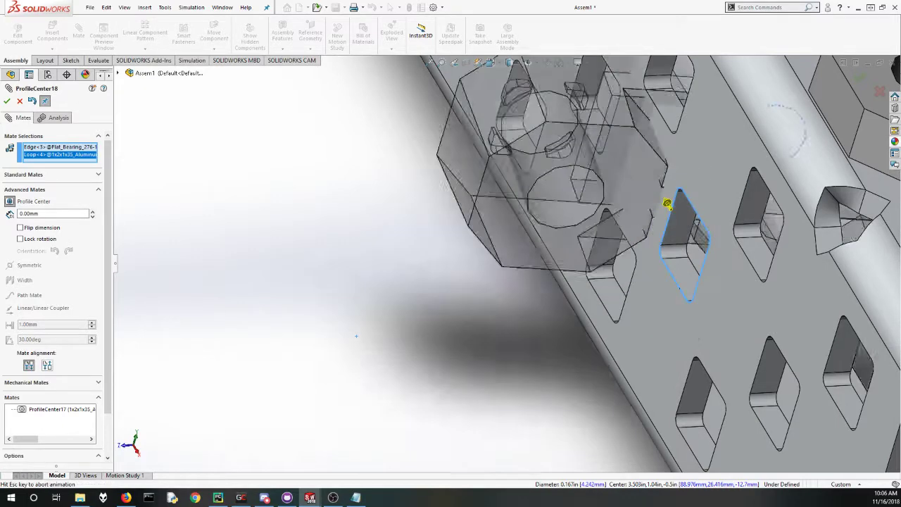
scroll(647, 269, "up", 1)
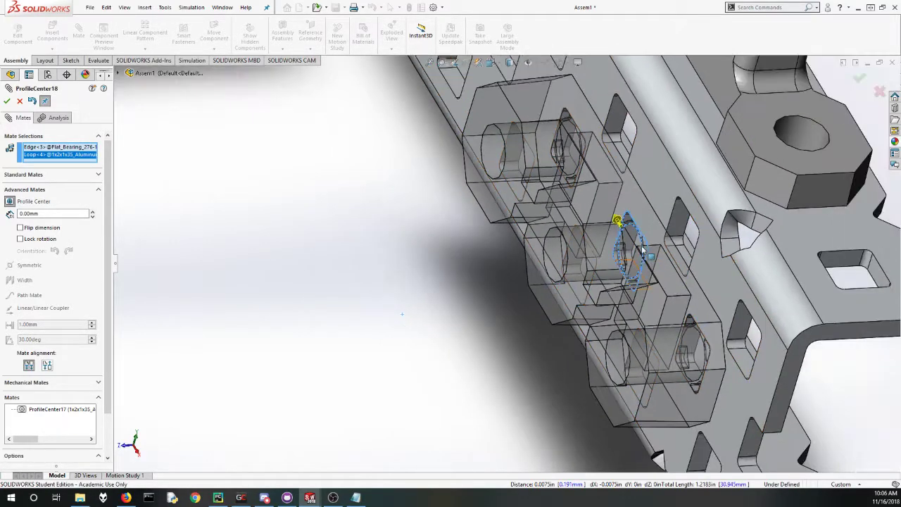
middle_click_drag(647, 267, 634, 233)
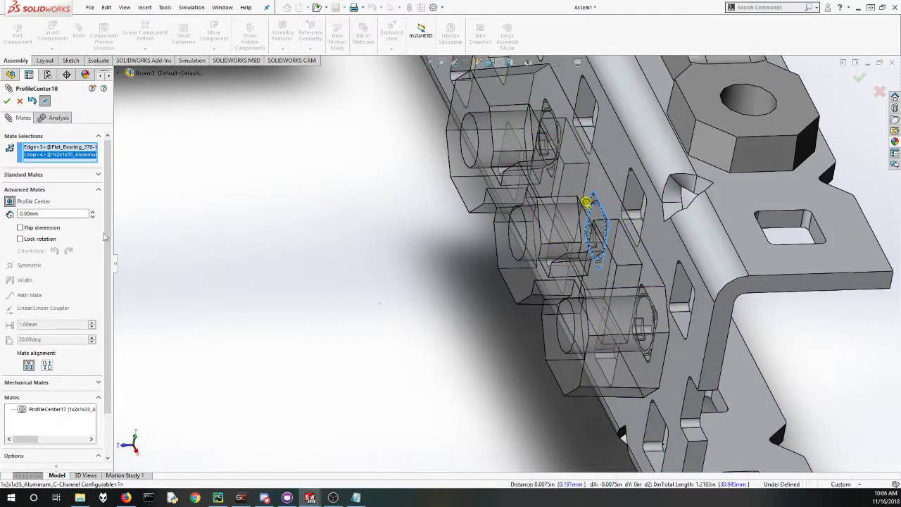
left_click(7, 102)
Step: Test whether the flat bearing can still rotate about its middle hole on the C-channel's web
middle_click_drag(493, 232, 569, 253)
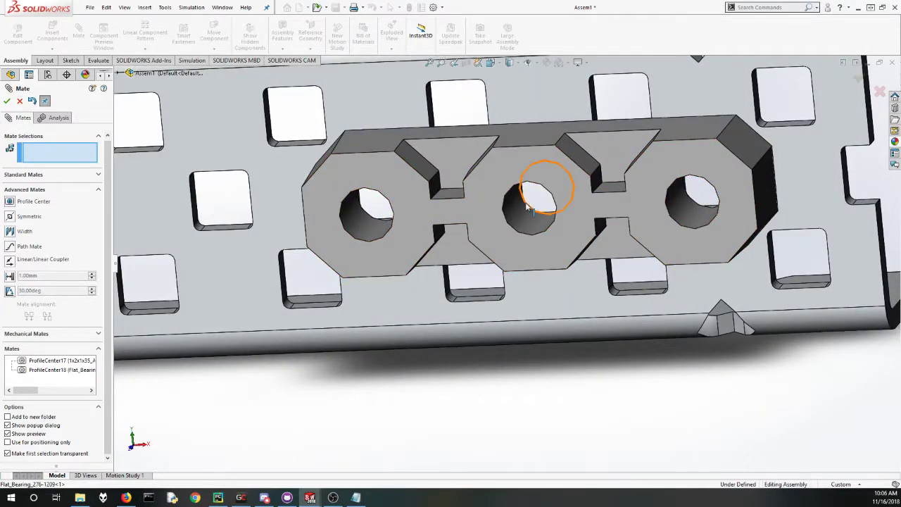
left_click_drag(341, 288, 415, 220)
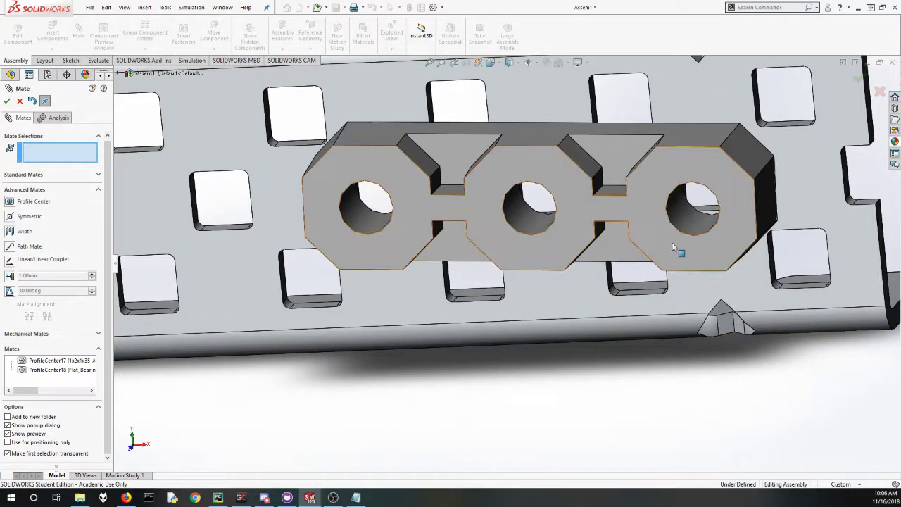
middle_click_drag(672, 246, 405, 251)
left_click(406, 252)
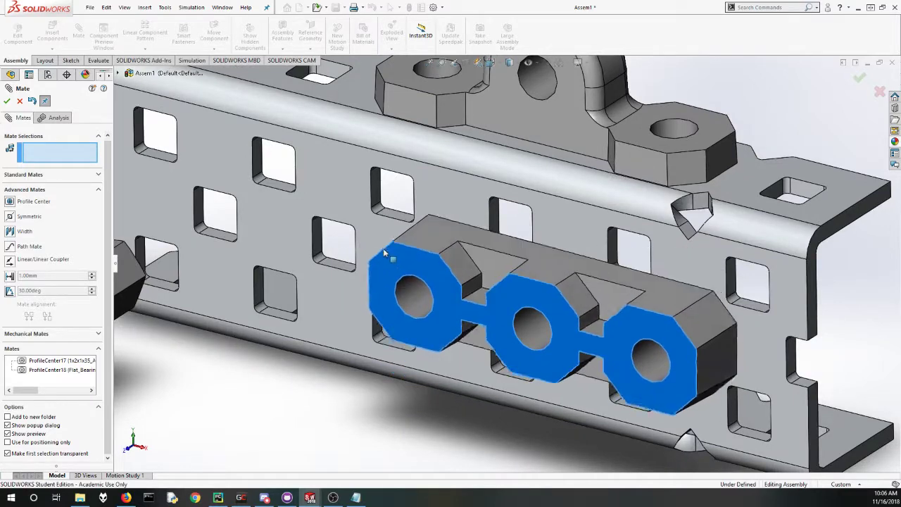
key("Escape")
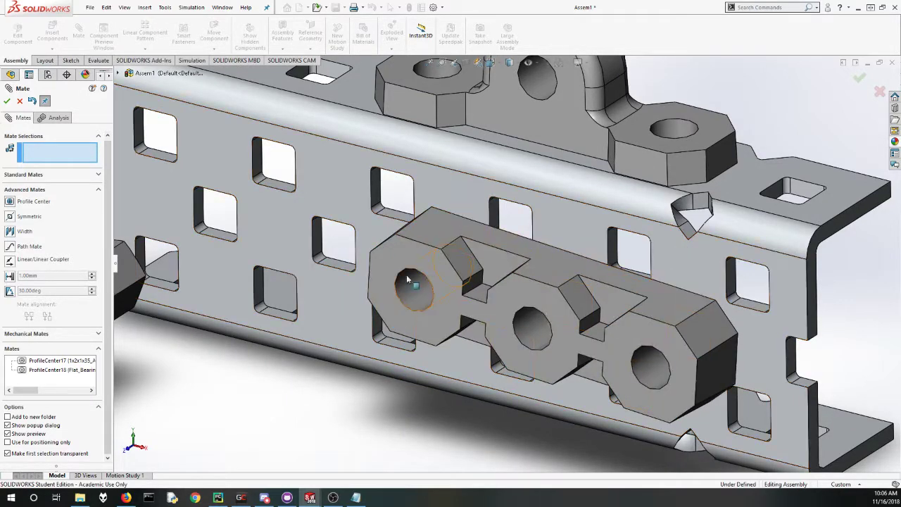
mouse_move(399, 277)
left_mouse_down()
mouse_move(405, 295)
mouse_move(399, 286)
left_mouse_up()
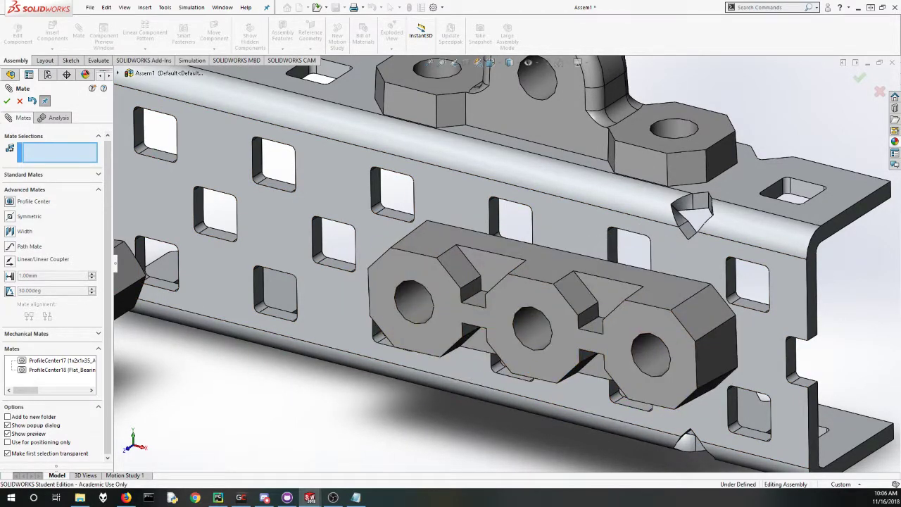
Step: Add a Parallel mate between the long upper edge of the C-channel's web and the flat bearing's upper rear edge
left_click(21, 175)
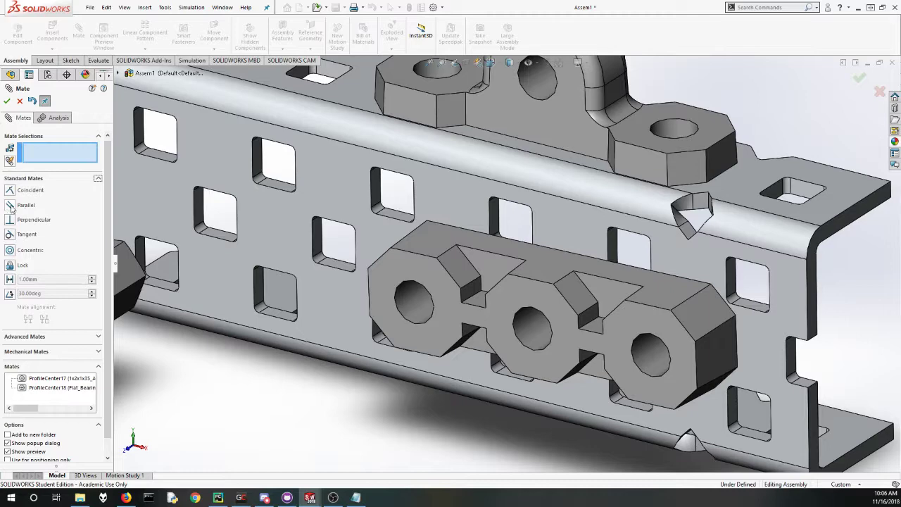
left_click(453, 175)
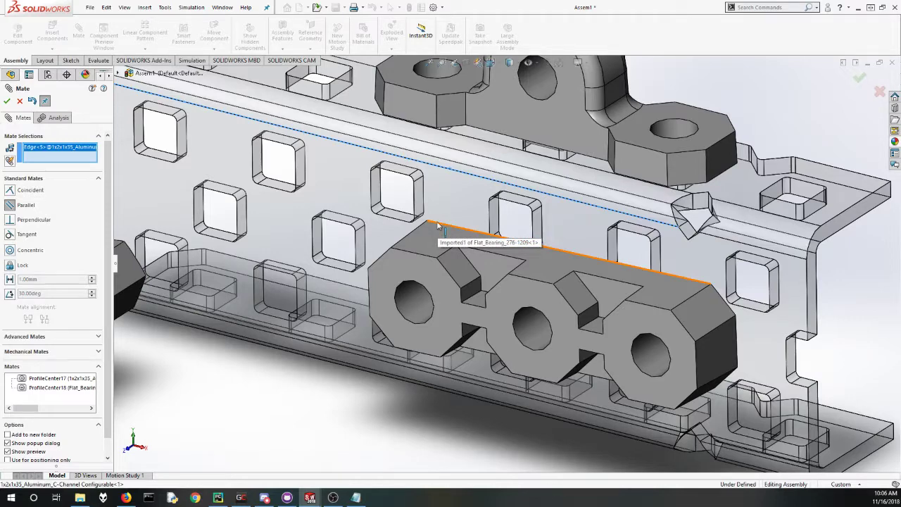
left_click(440, 224)
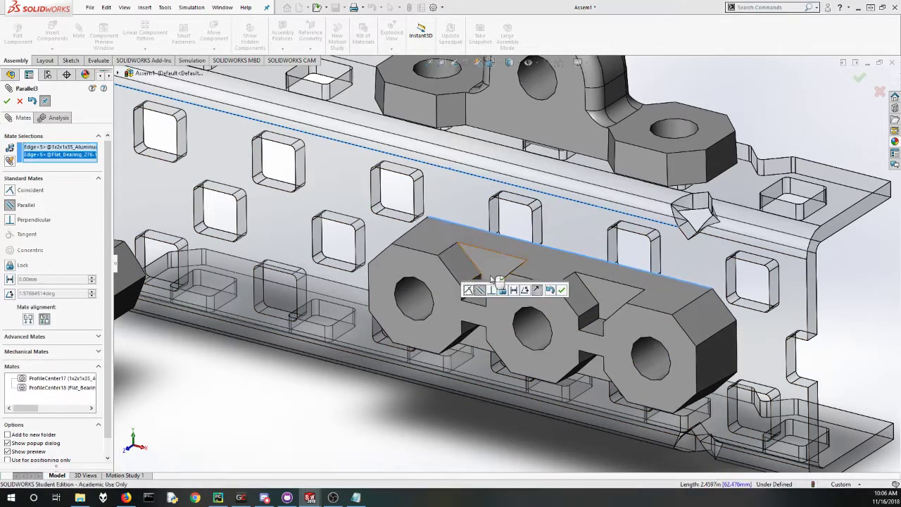
left_click(7, 101)
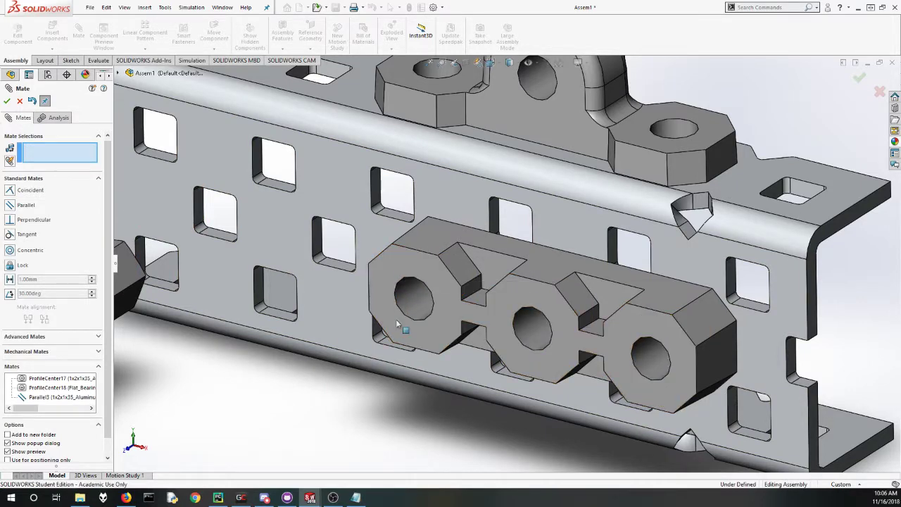
Step: Set up a Profile Center mate using the outer edge of a free middle-row square hole in the C-channel's web
key("f")
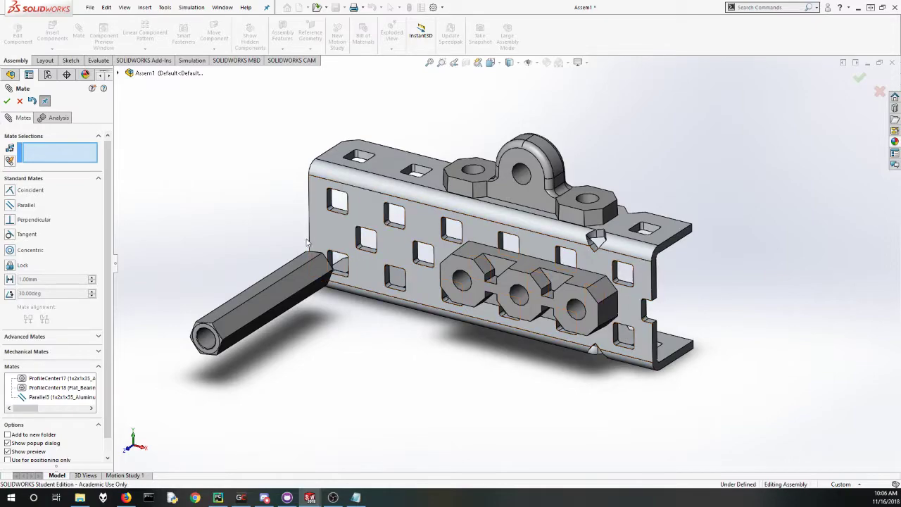
middle_click_drag(308, 241, 384, 310)
scroll(354, 304, "down", 3)
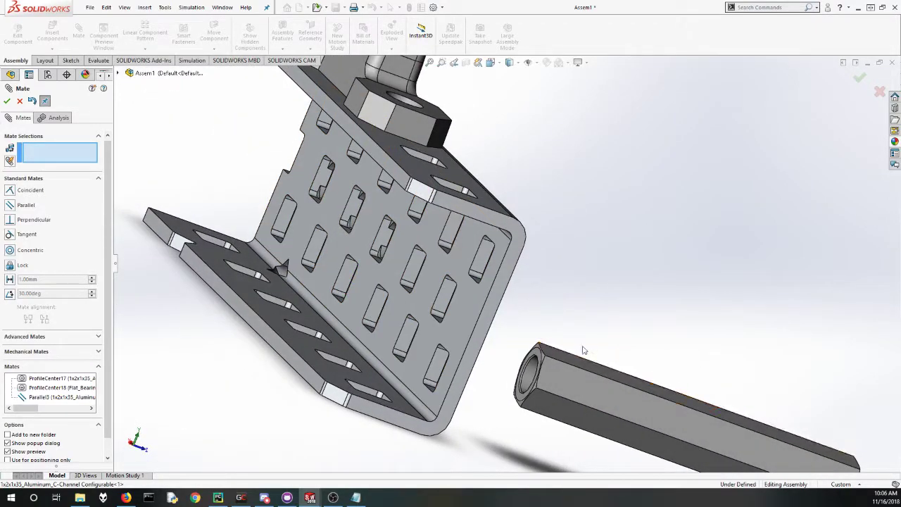
scroll(556, 349, "down", 2)
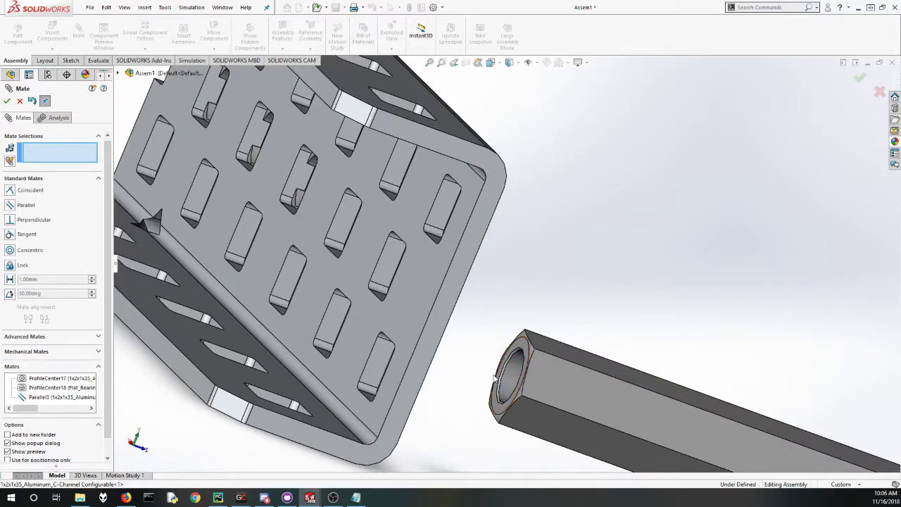
middle_click_drag(484, 376, 404, 332)
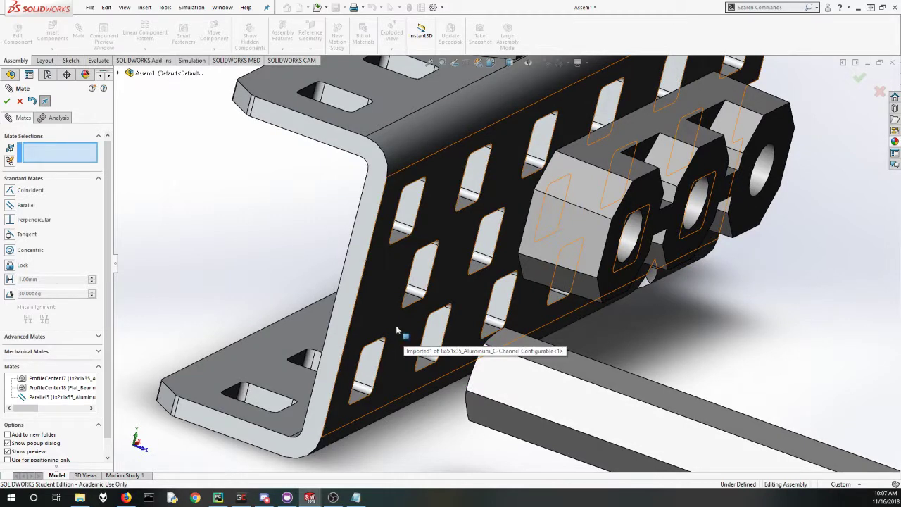
left_click(57, 339)
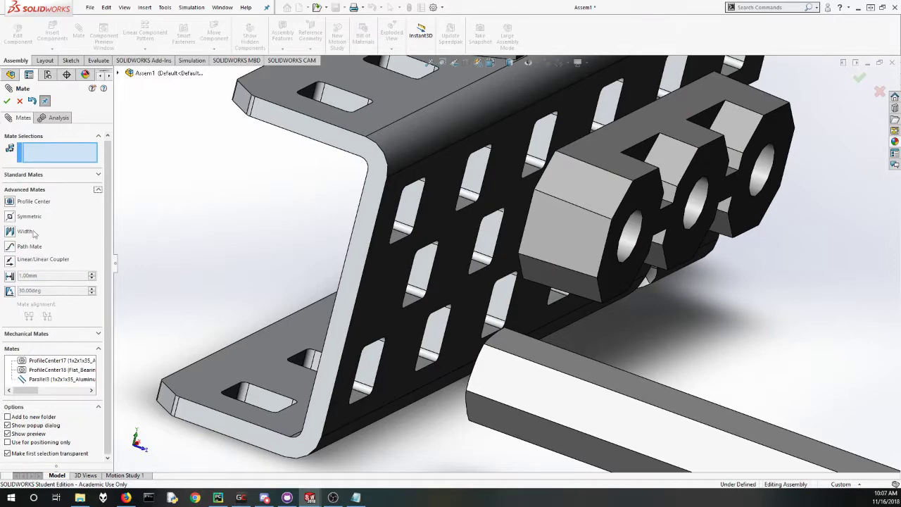
left_click(13, 204)
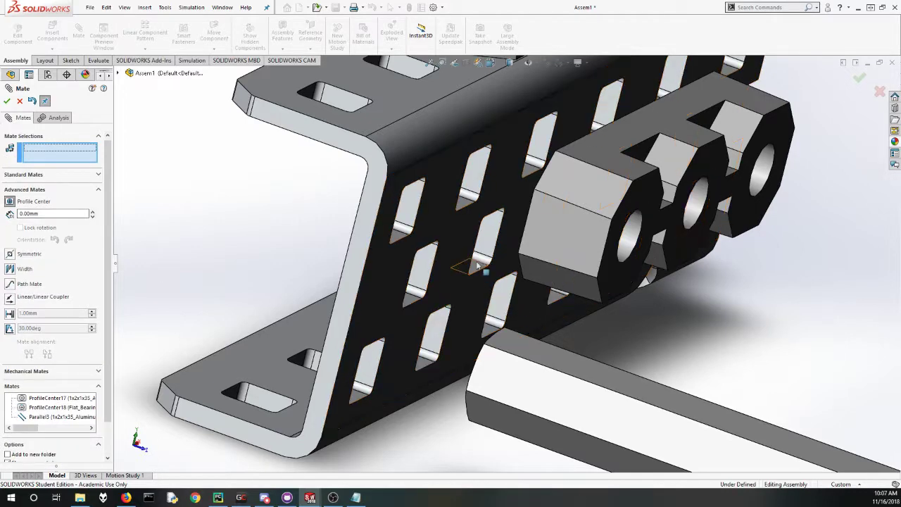
scroll(457, 255, "down", 5)
scroll(368, 201, "down", 3)
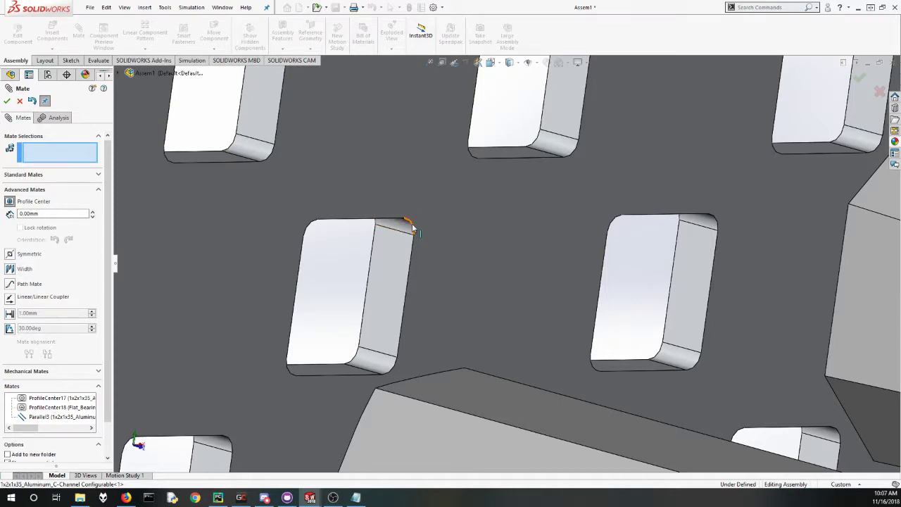
scroll(599, 305, "up", 5)
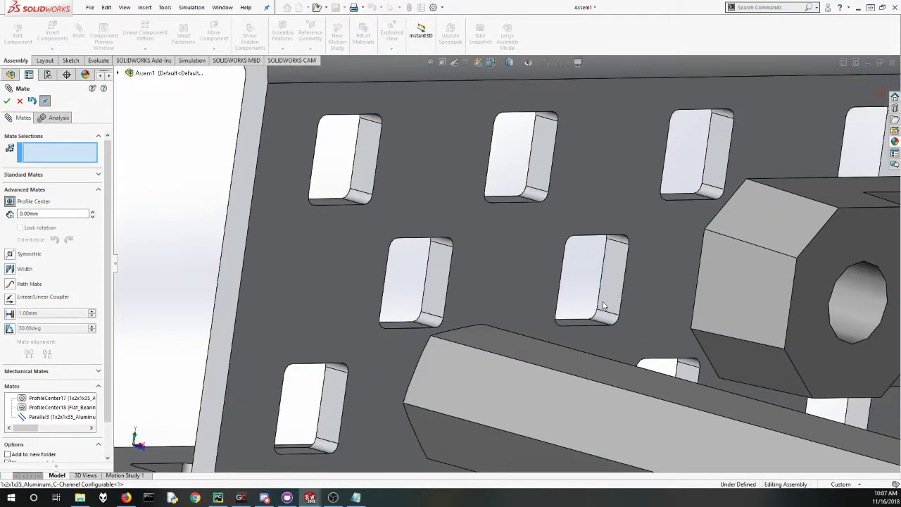
left_click(449, 242)
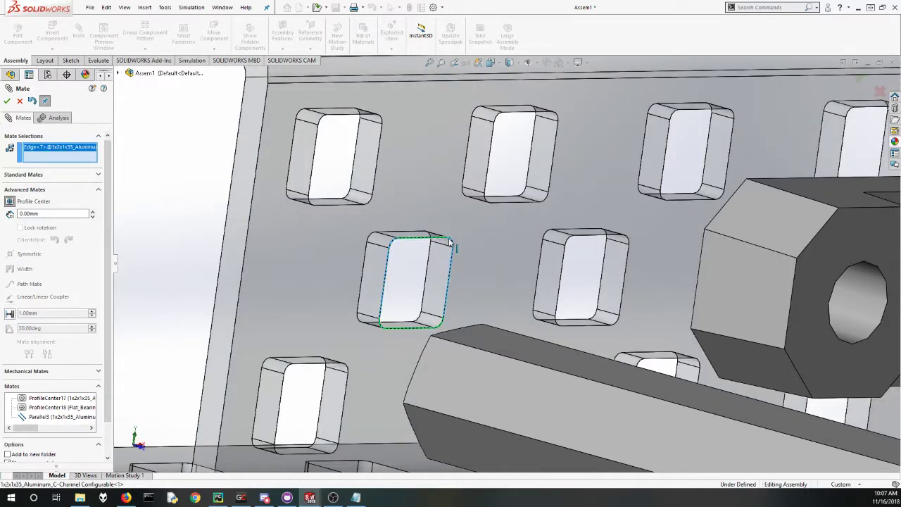
Step: Examine the selected square hole's edge loop on the C-channel's web, comparing its outer-face and inner-face edges
middle_click_drag(688, 250, 534, 235)
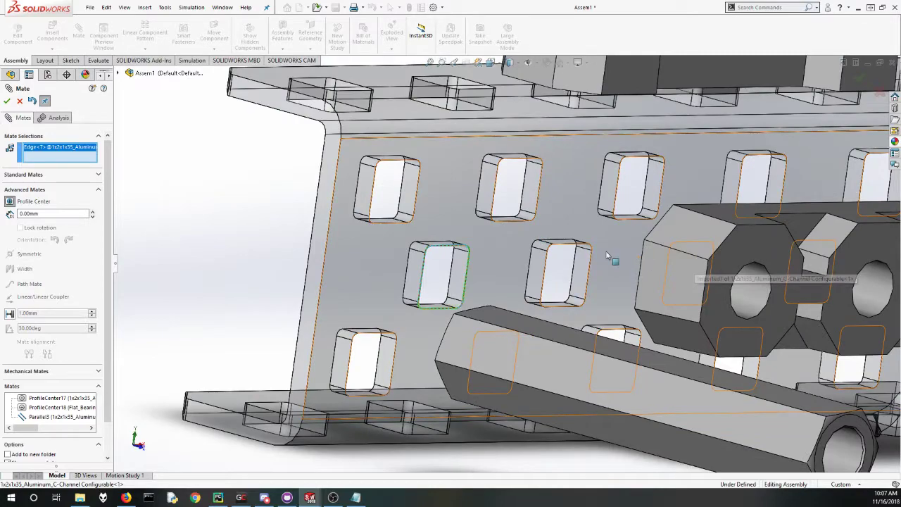
scroll(607, 255, "up", 4)
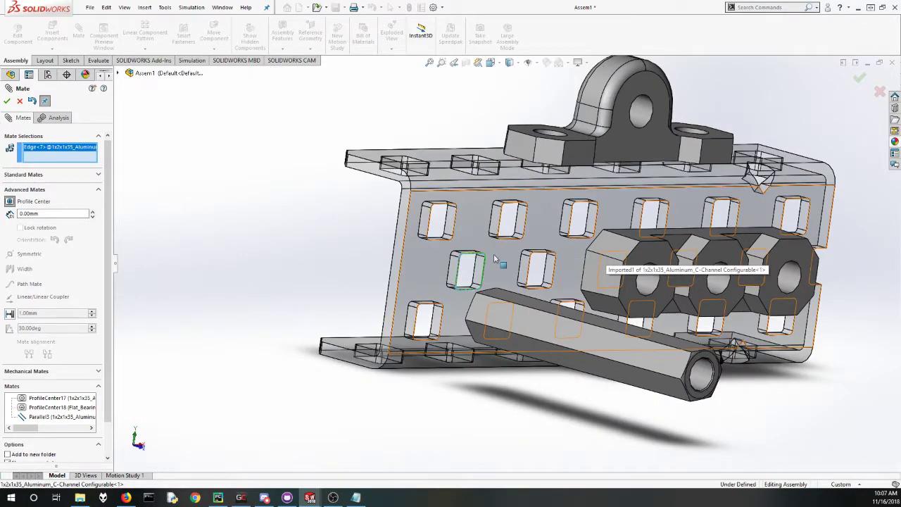
middle_click_drag(500, 261, 557, 248)
scroll(543, 336, "down", 3)
scroll(540, 311, "up", 2)
scroll(556, 248, "down", 6)
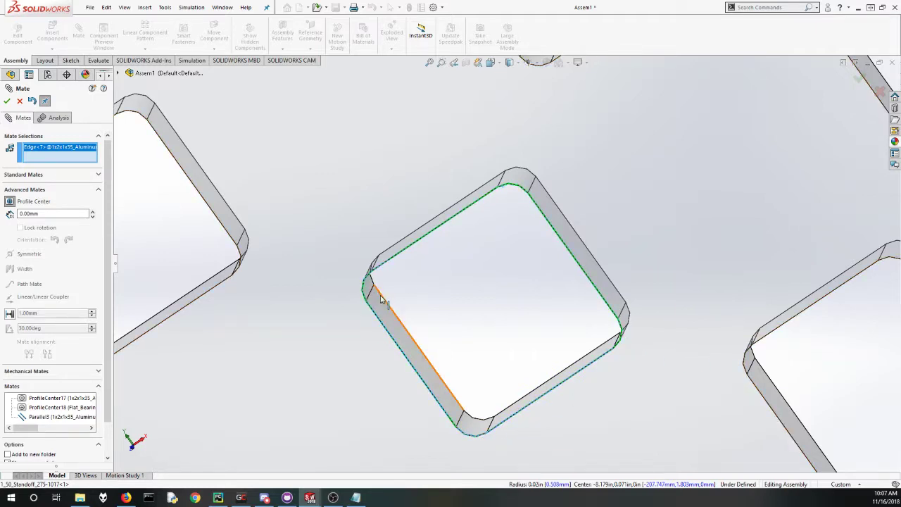
scroll(413, 292, "up", 5)
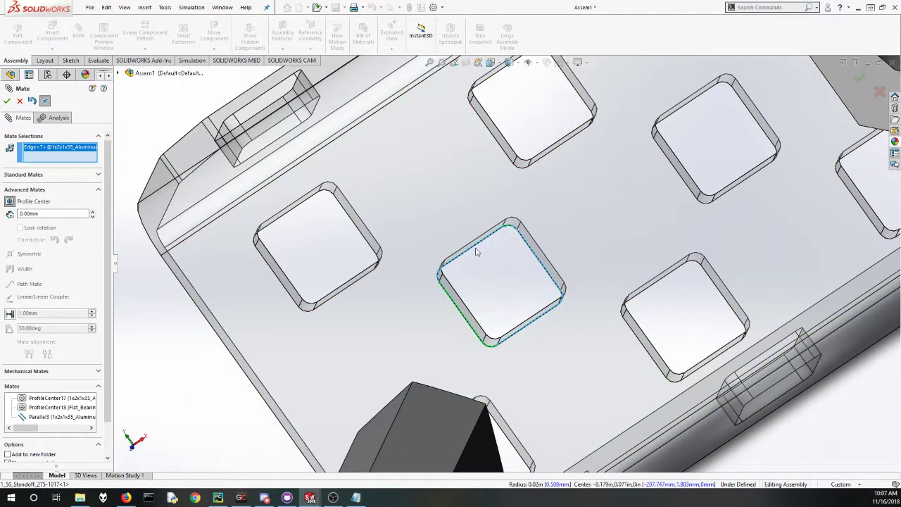
scroll(460, 317, "up", 5)
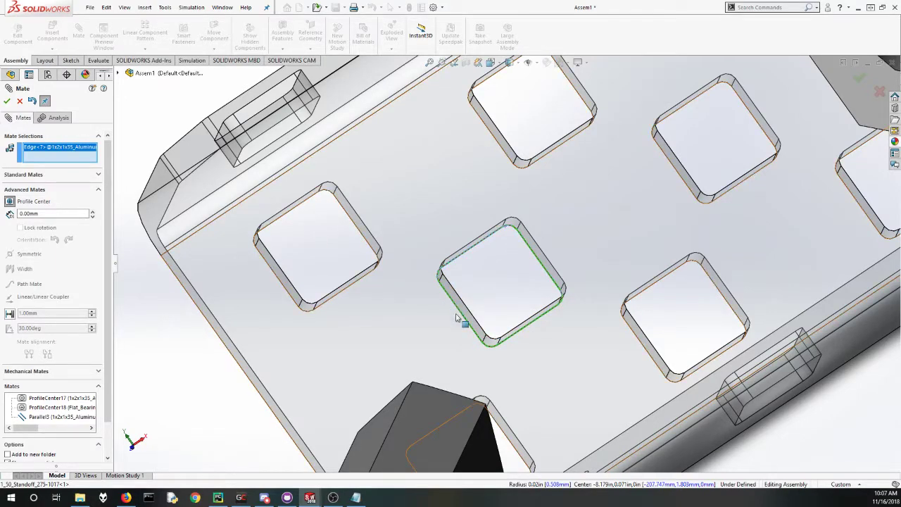
Step: Examine the circular edges on the standoff's end facing the C-channel and compare them with the selected square hole
middle_click_drag(467, 316, 535, 298)
scroll(535, 299, "down", 7)
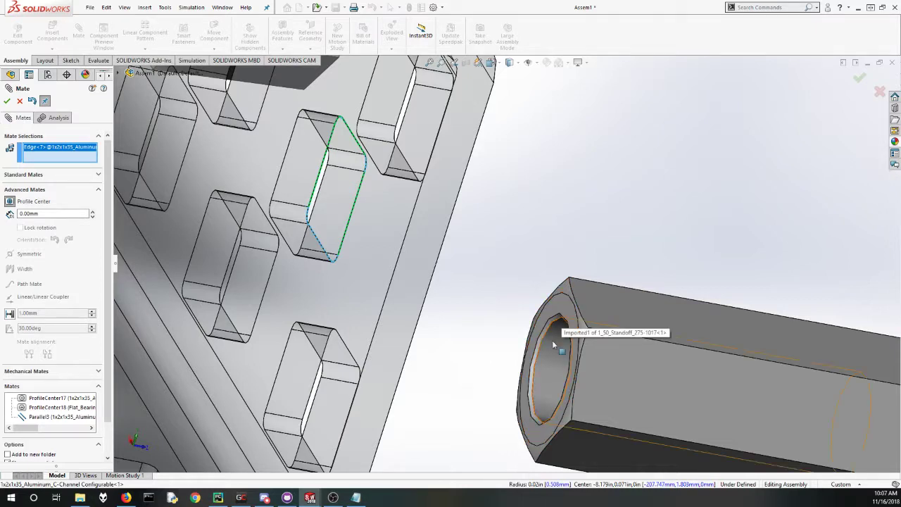
scroll(553, 299, "down", 4)
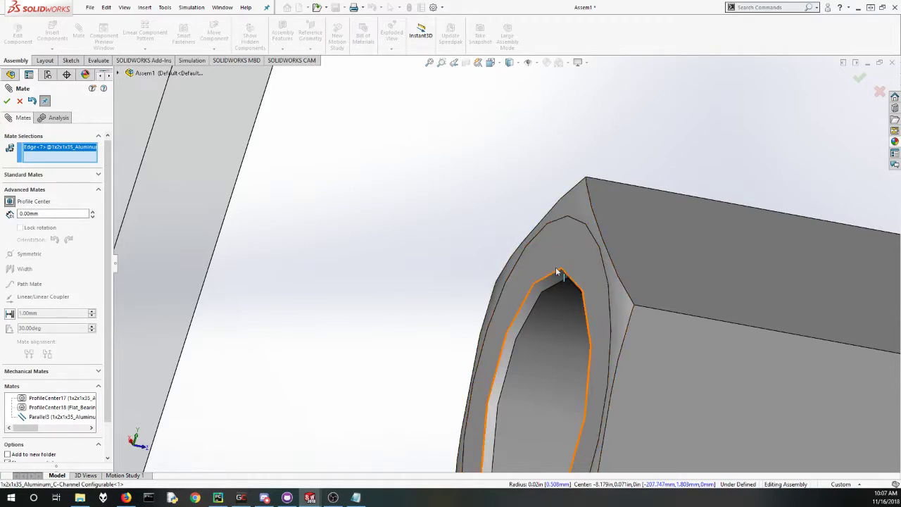
scroll(485, 338, "up", 1)
scroll(484, 341, "up", 1)
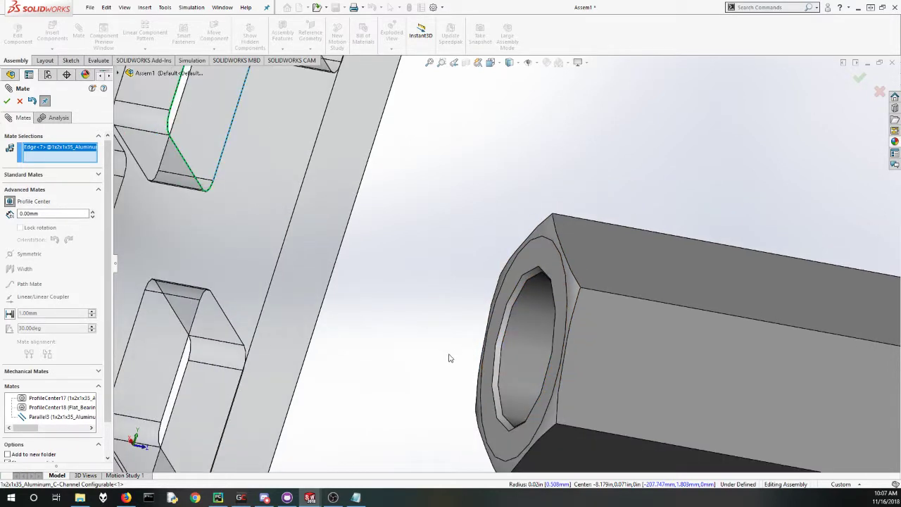
left_click(506, 341)
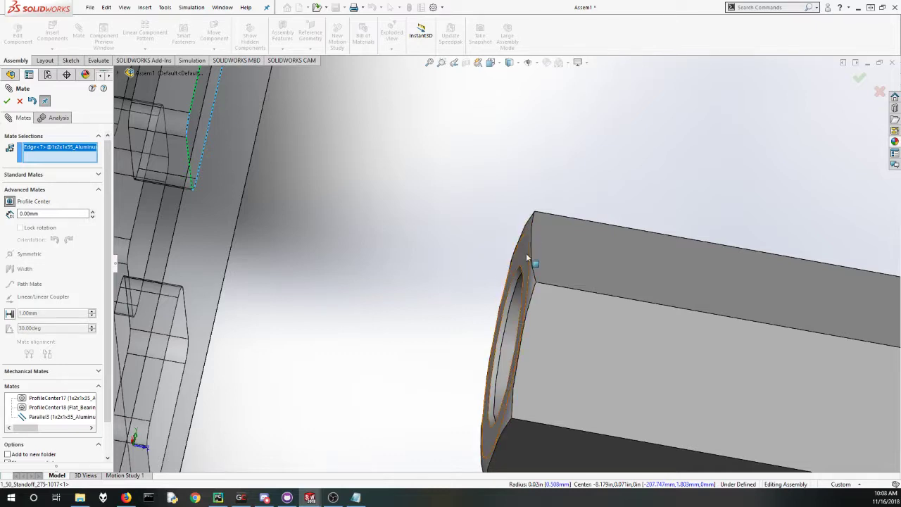
scroll(497, 277, "up", 1)
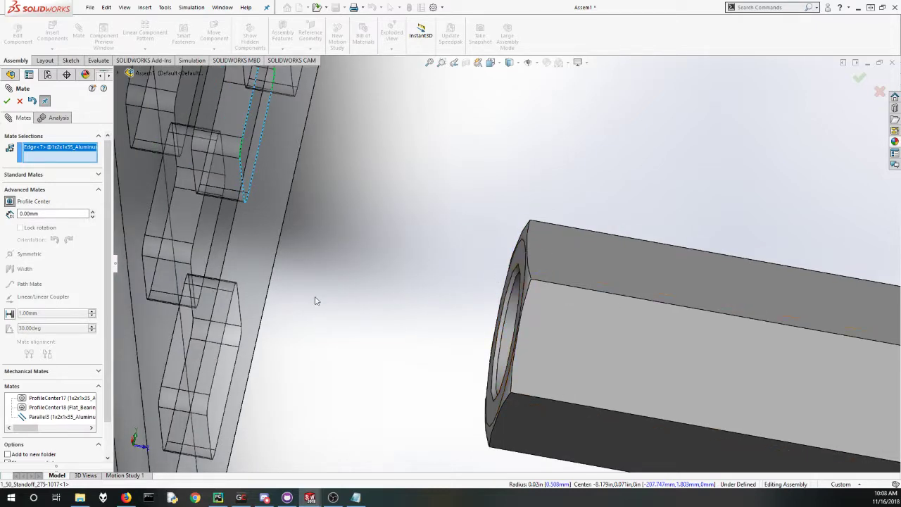
scroll(506, 299, "down", 2)
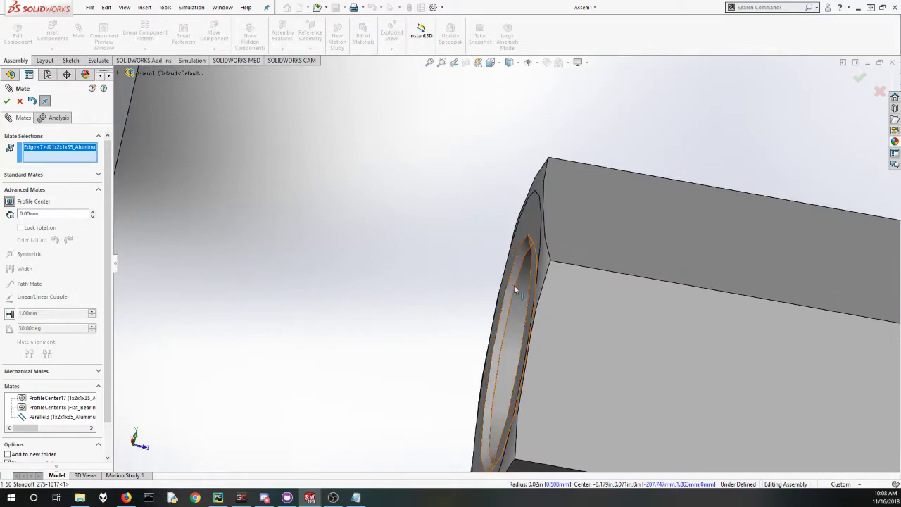
scroll(476, 298, "up", 3)
middle_click_drag(476, 298, 399, 259)
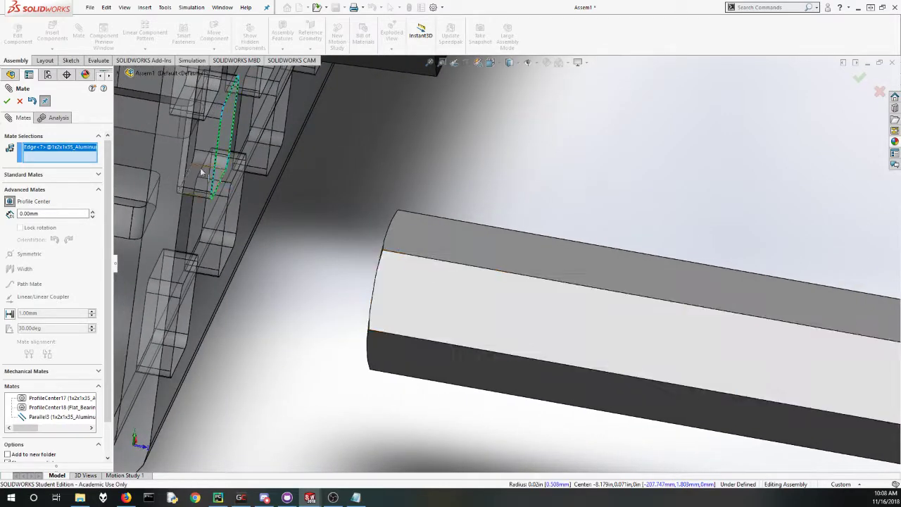
scroll(201, 174, "down", 3)
scroll(556, 257, "up", 3)
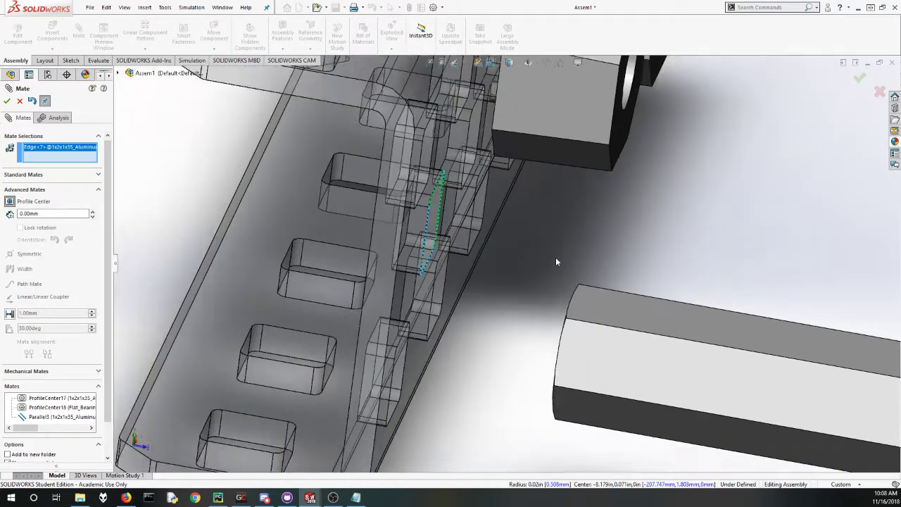
Step: Center the outer circular edge of the standoff's channel-facing end on the selected square hole, then accept the mate and finish mating
scroll(670, 348, "down", 5)
middle_click_drag(615, 326, 427, 267)
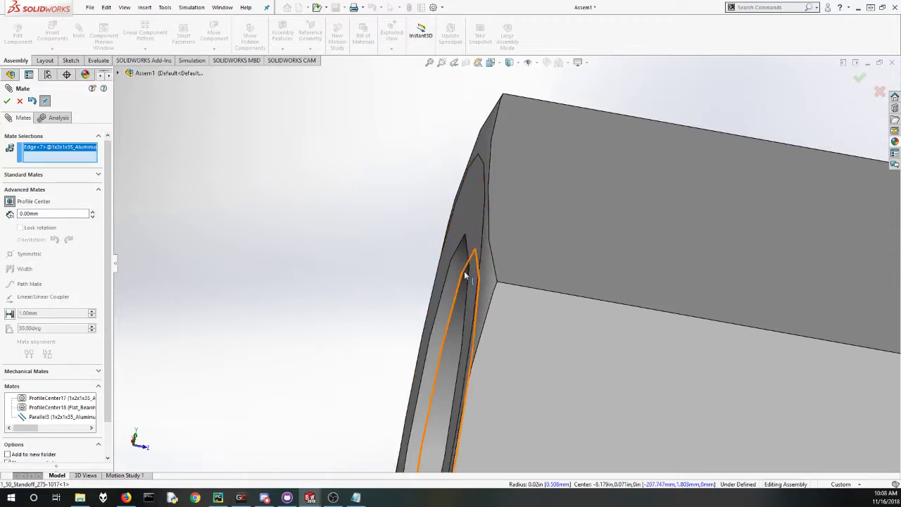
middle_click_drag(465, 276, 268, 178)
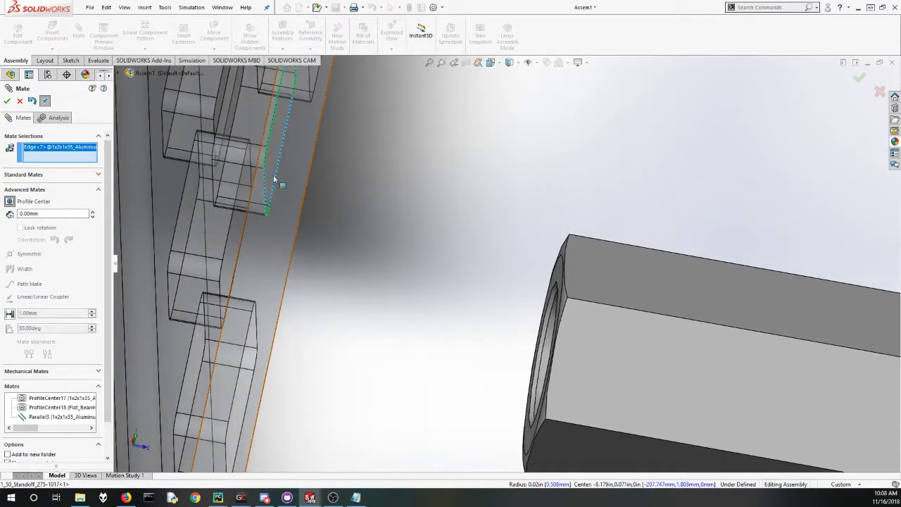
scroll(437, 257, "up", 1)
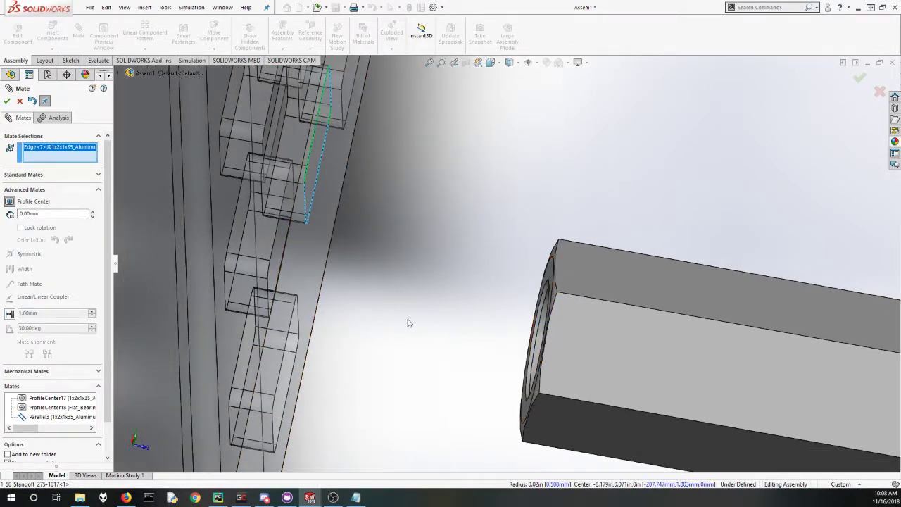
scroll(539, 255, "down", 3)
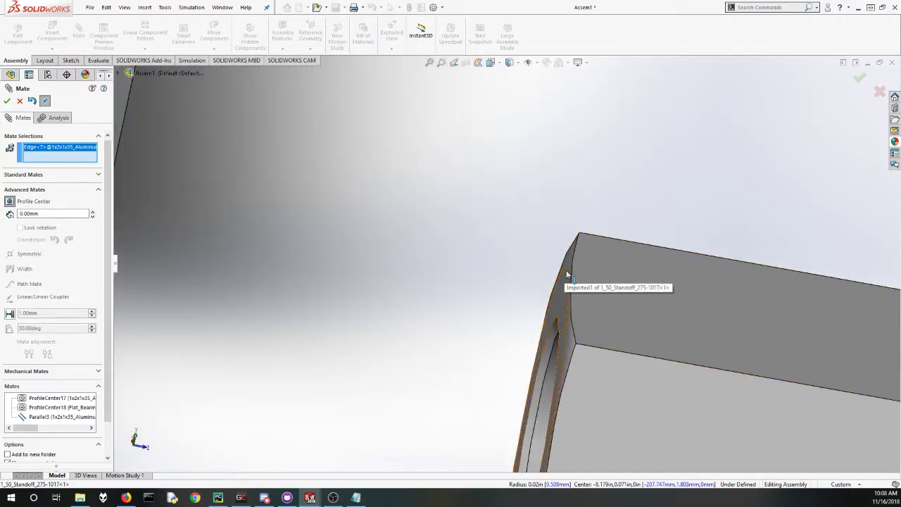
left_click(567, 276)
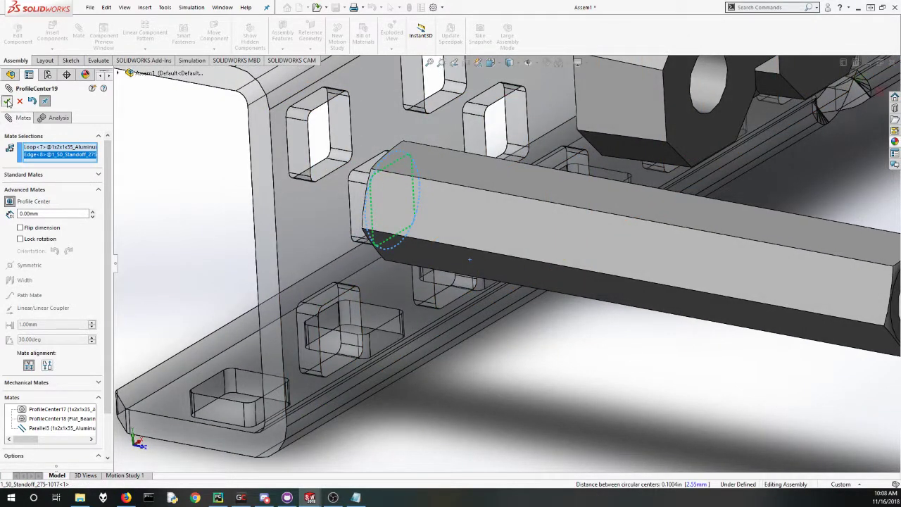
left_click(4, 102)
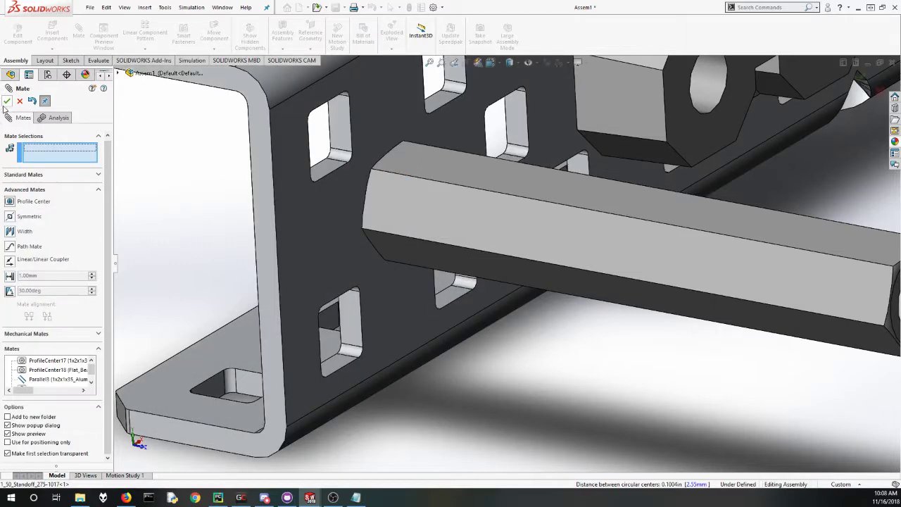
left_click(7, 102)
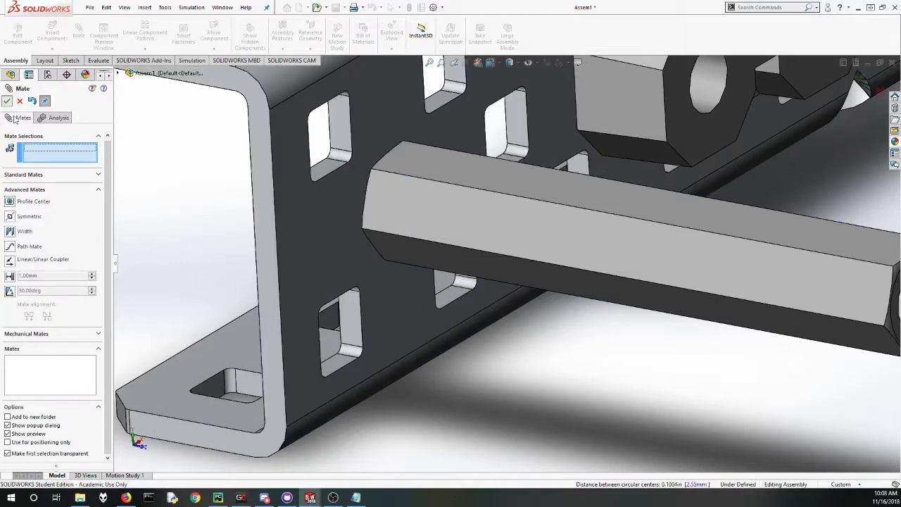
Step: Test whether the mated standoff can still rotate about its own axis on the C-channel's web
left_click_drag(552, 203, 575, 305)
scroll(574, 306, "up", 3)
scroll(574, 304, "up", 2)
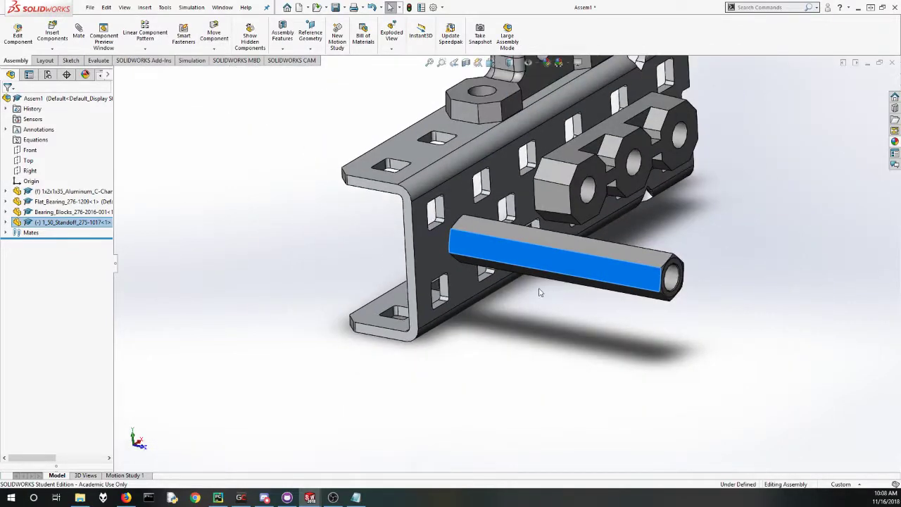
middle_click_drag(540, 290, 534, 318)
scroll(621, 176, "down", 2)
left_click(639, 255)
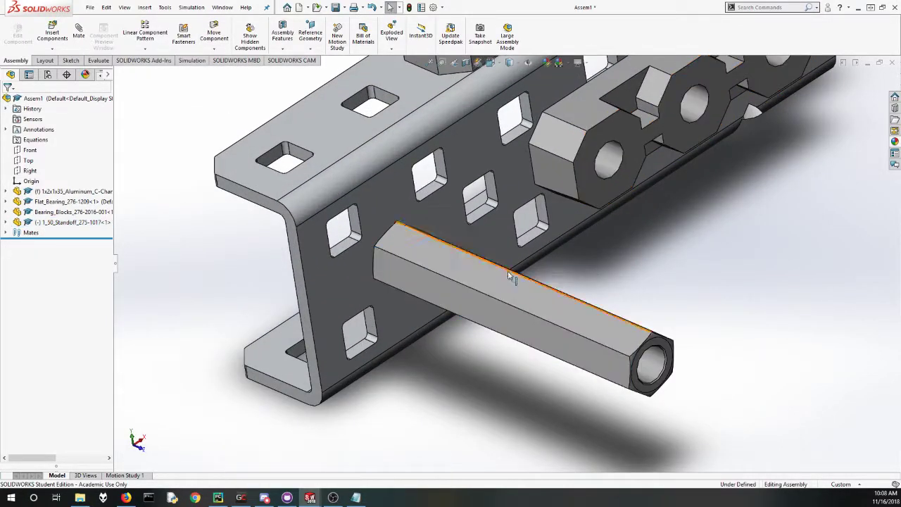
left_click_drag(466, 283, 417, 345)
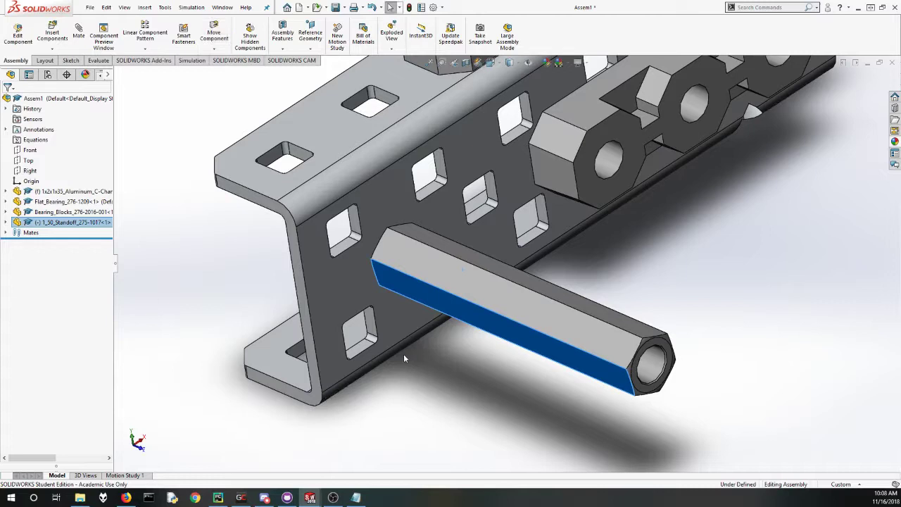
left_click(416, 422)
left_click_drag(423, 275, 437, 259)
left_click(414, 437)
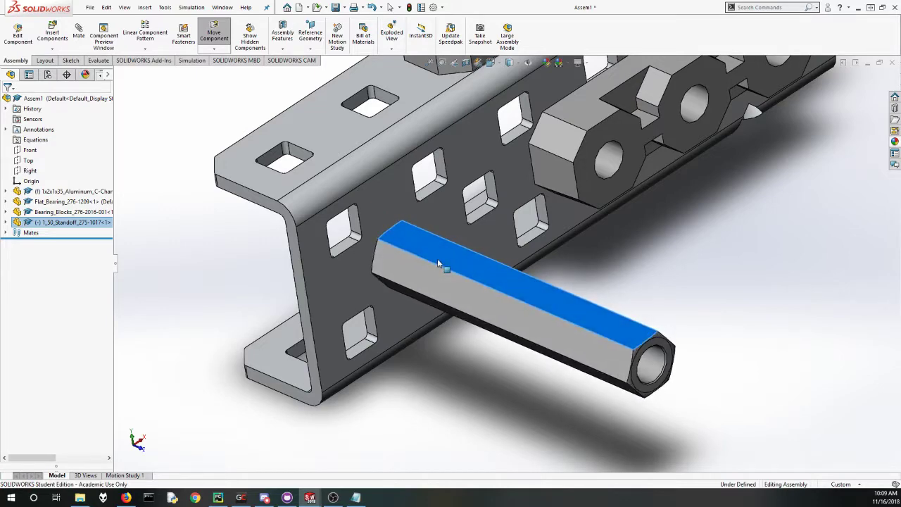
key("Escape")
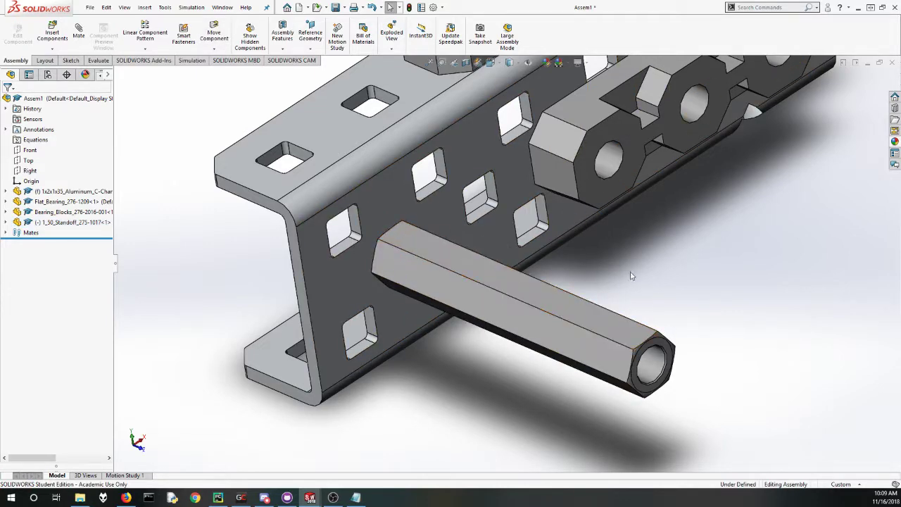
scroll(632, 273, "up", 3)
scroll(522, 139, "down", 2)
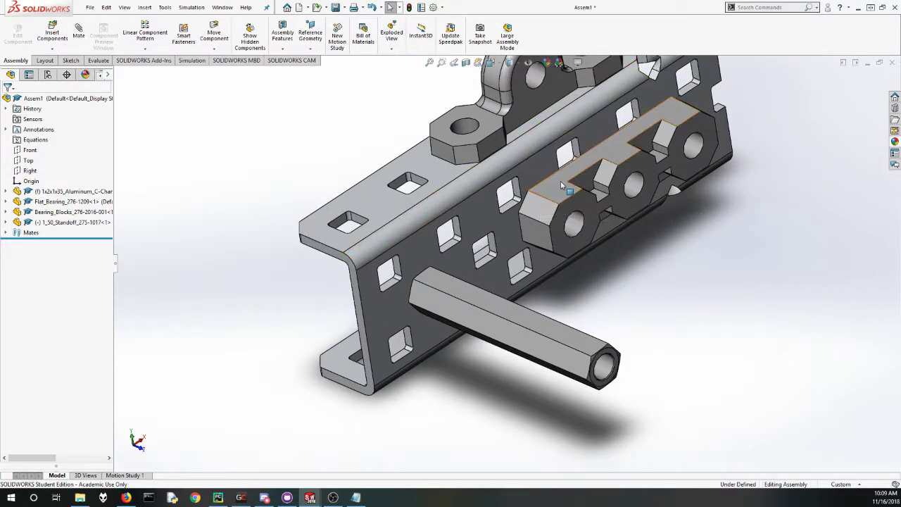
scroll(422, 232, "down", 3)
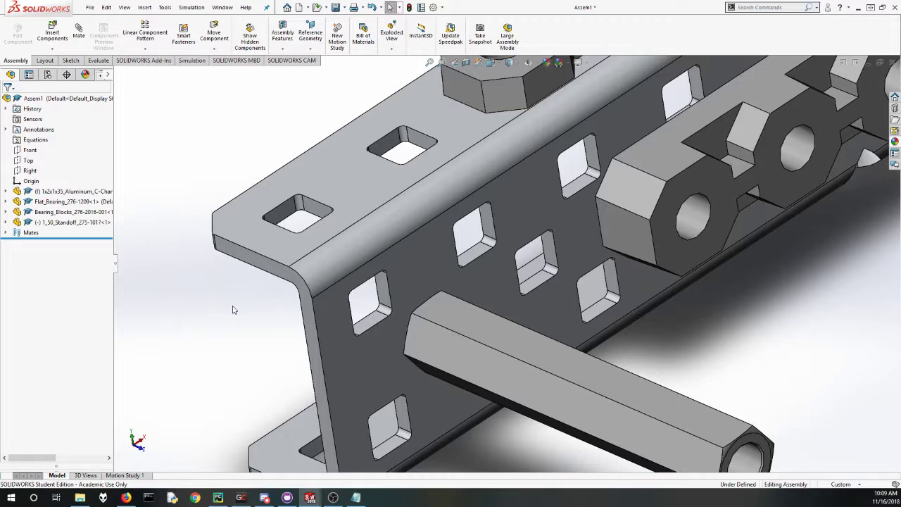
key("f")
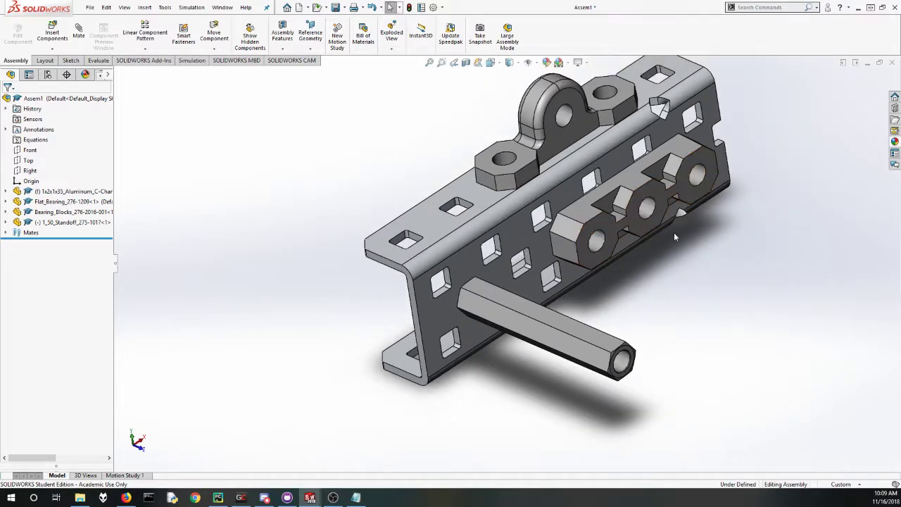